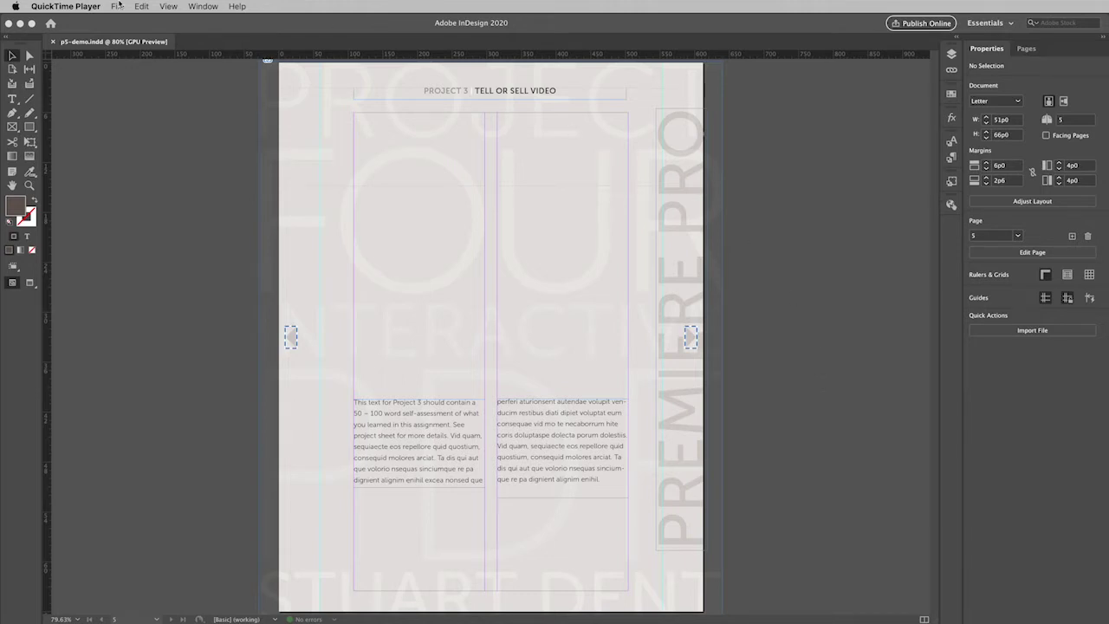
- Place shrimp-cocktail-500px.mp4 on page 5 above the two text columns
click(154, 80)
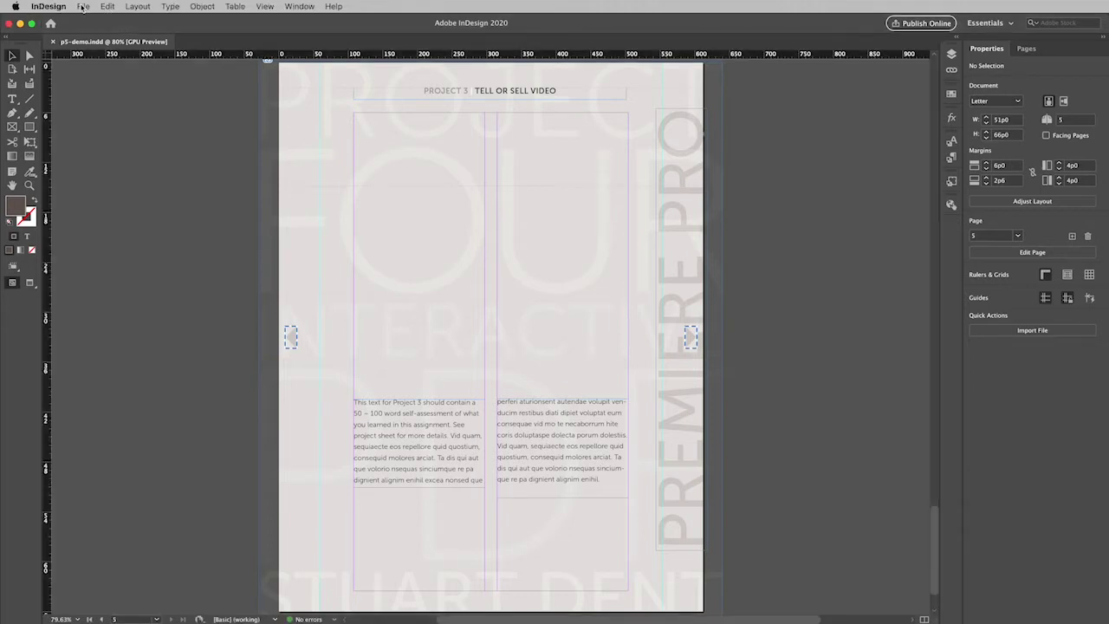
click(83, 7)
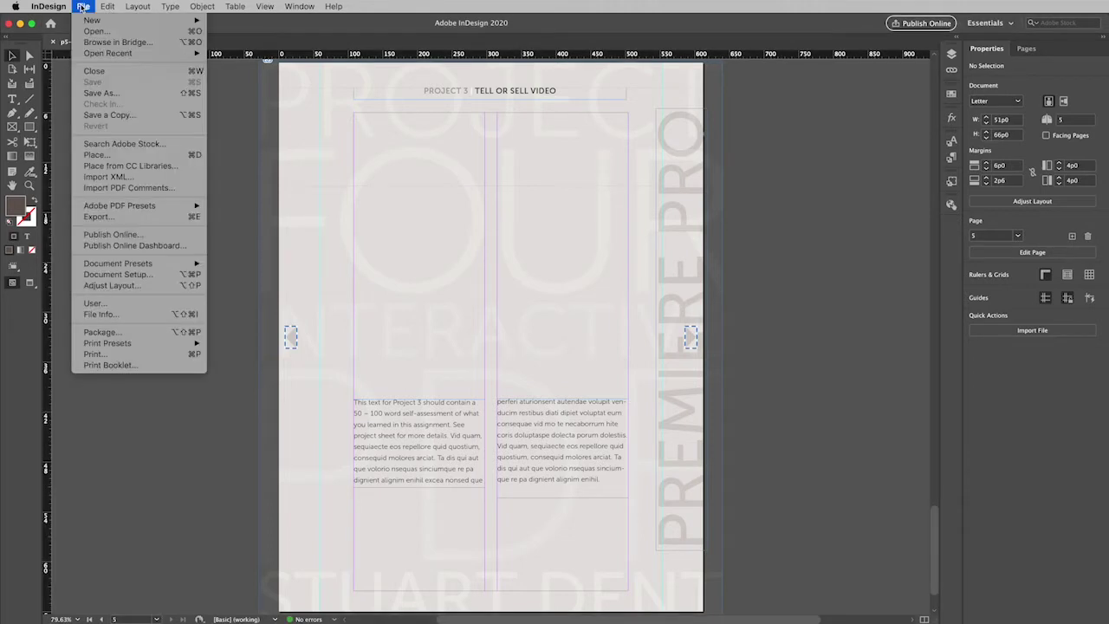
click(120, 156)
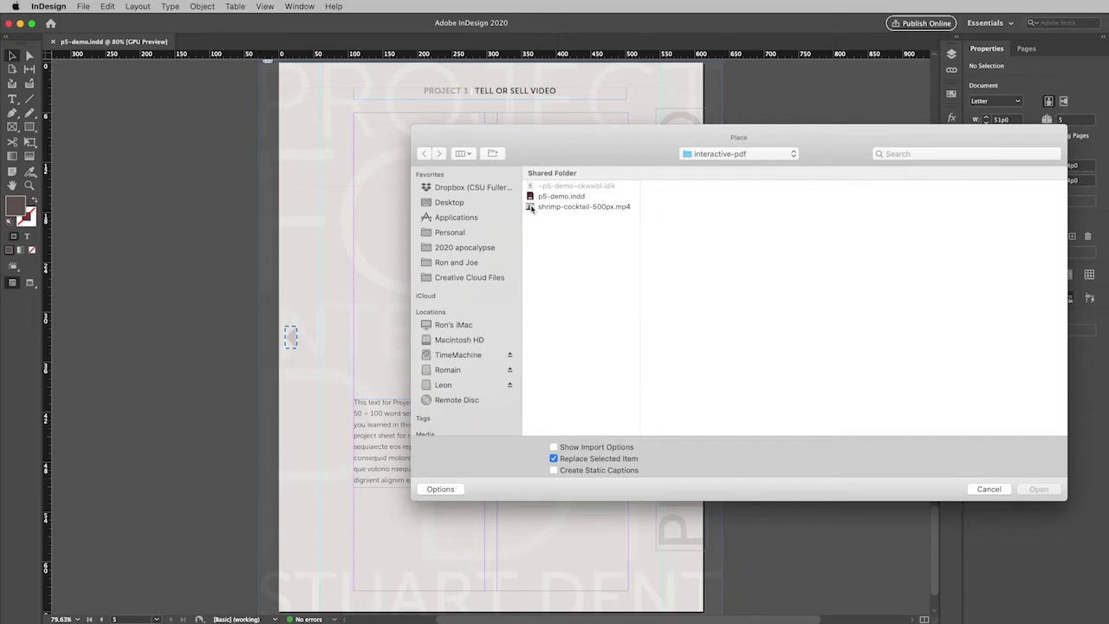
double_click(530, 209)
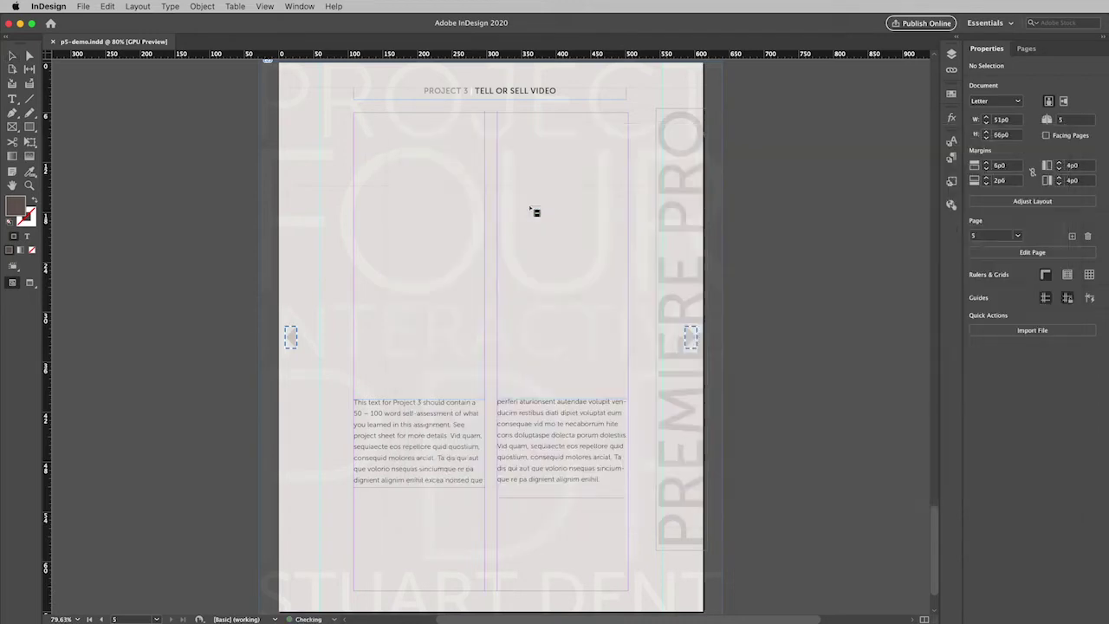
click(321, 187)
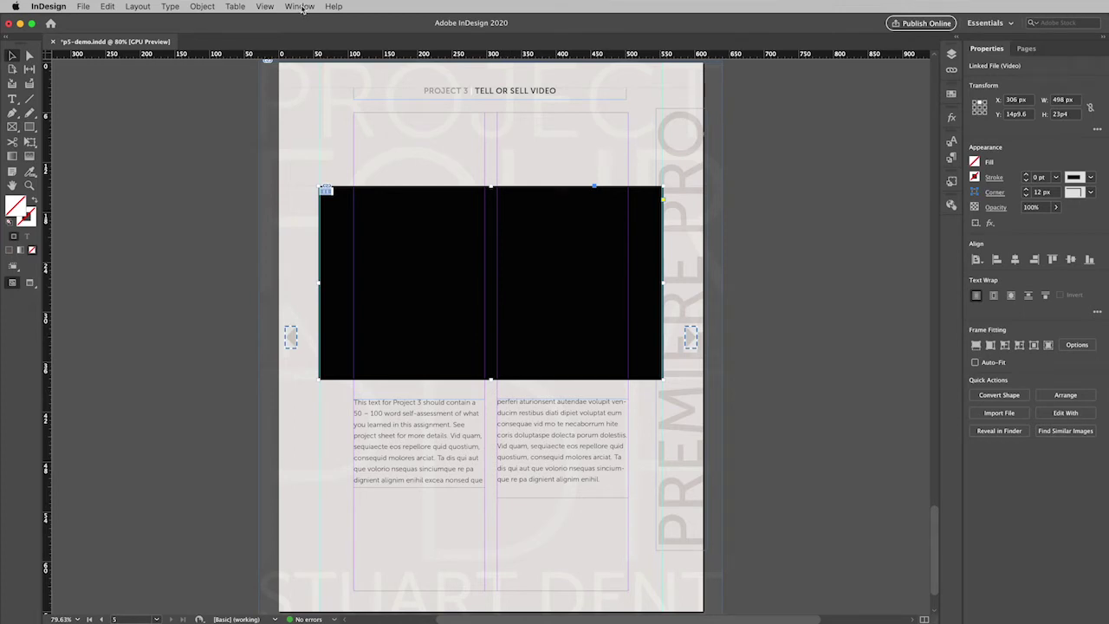
click(301, 7)
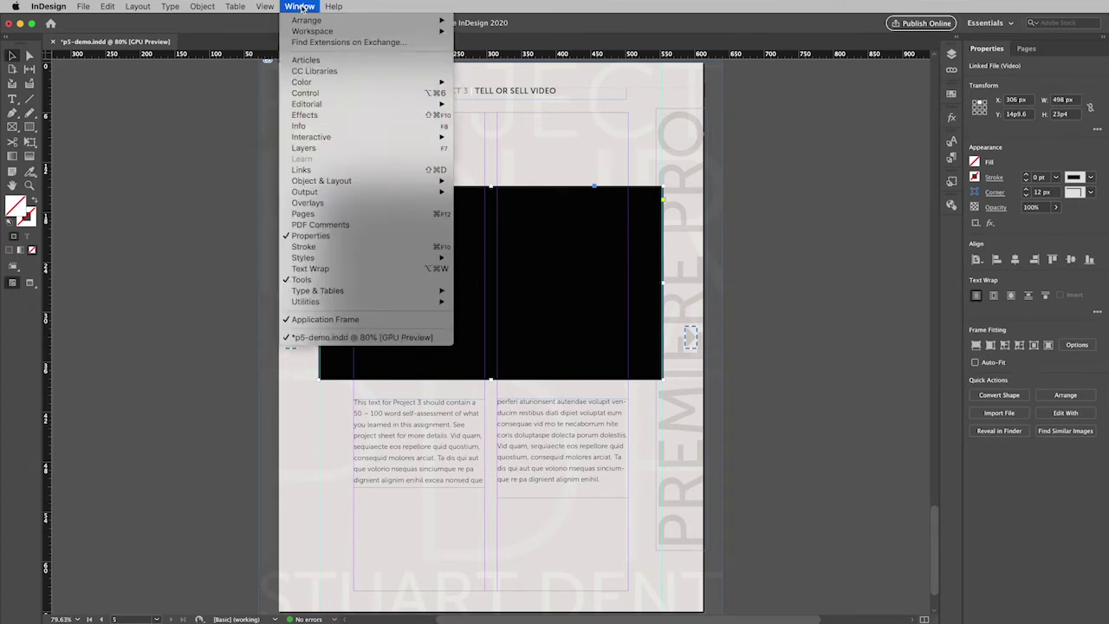
- Open the Media panel for the placed video, dock it at the right, and scrub the preview to 00:50
mouse_move(333, 137)
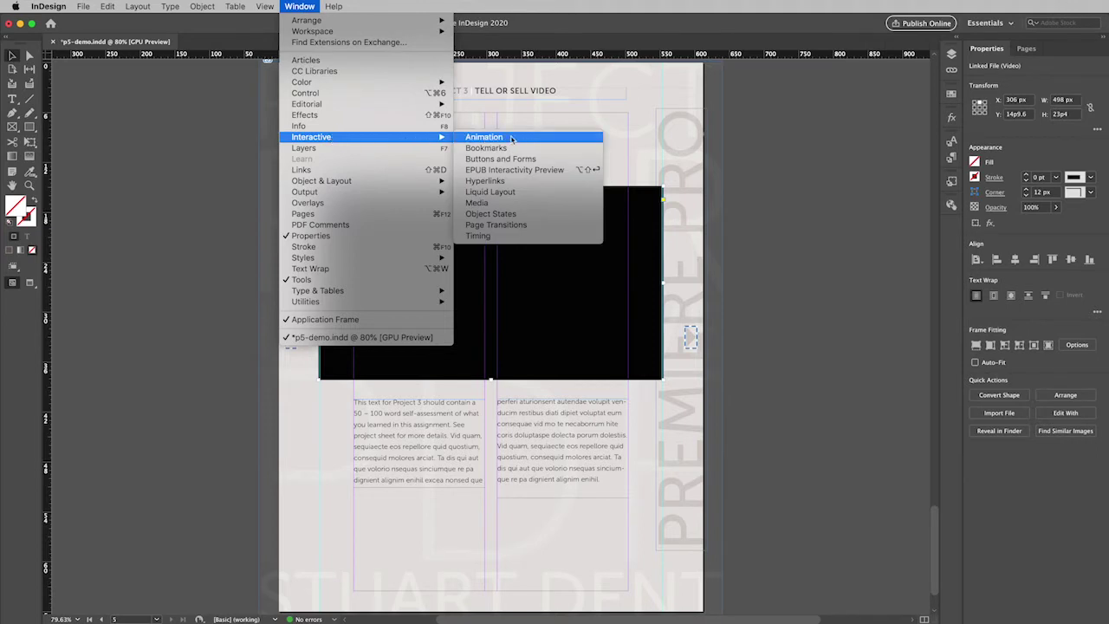
click(525, 206)
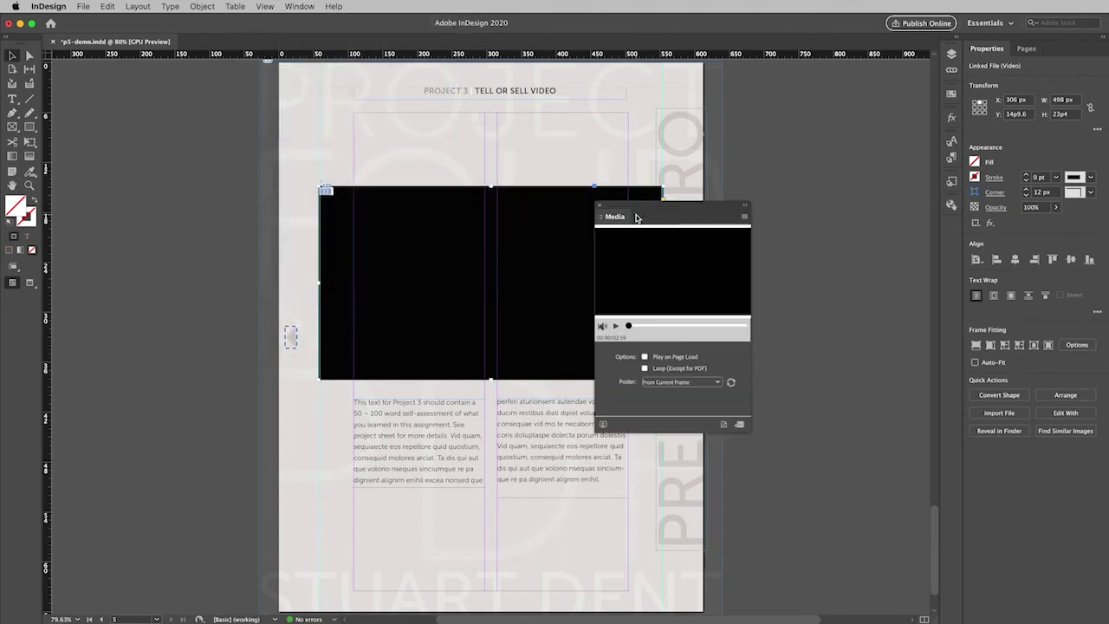
drag(635, 208, 953, 226)
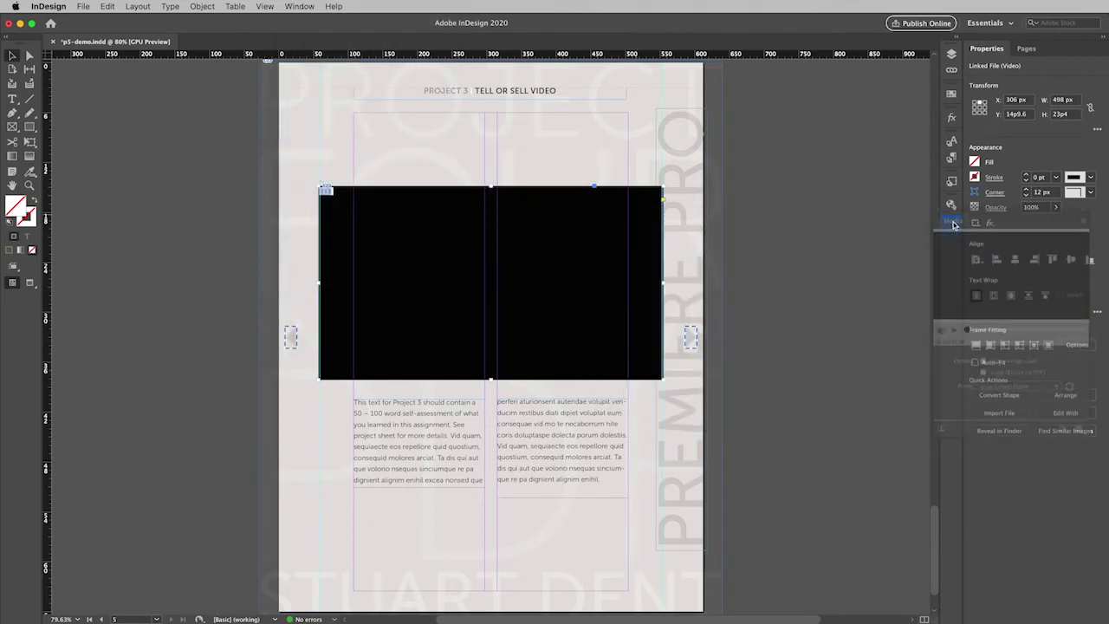
click(951, 228)
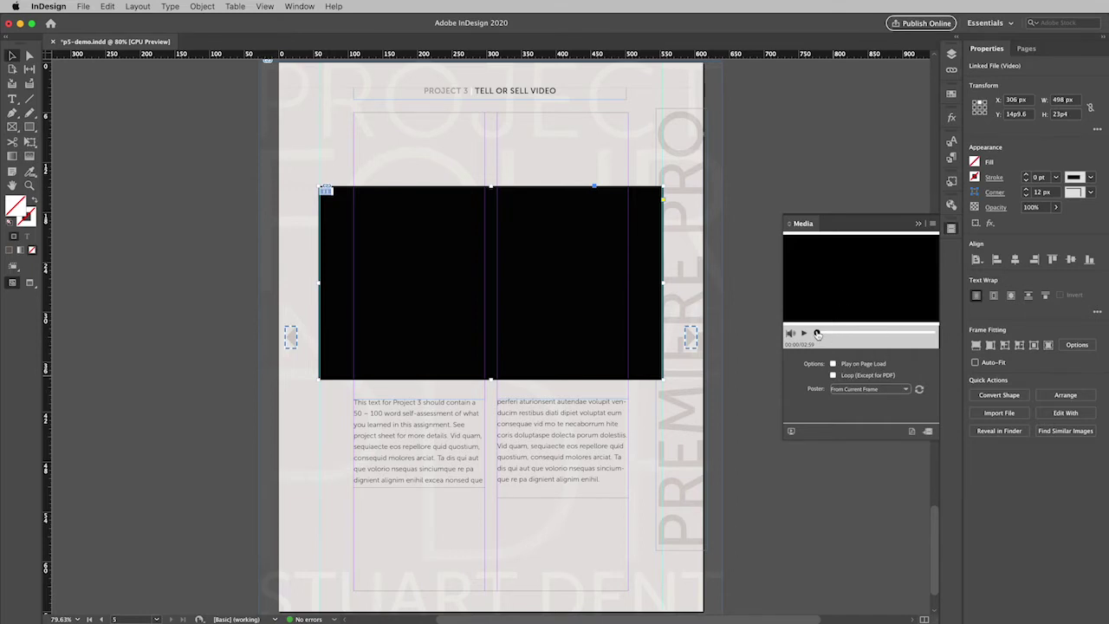
drag(818, 333, 850, 335)
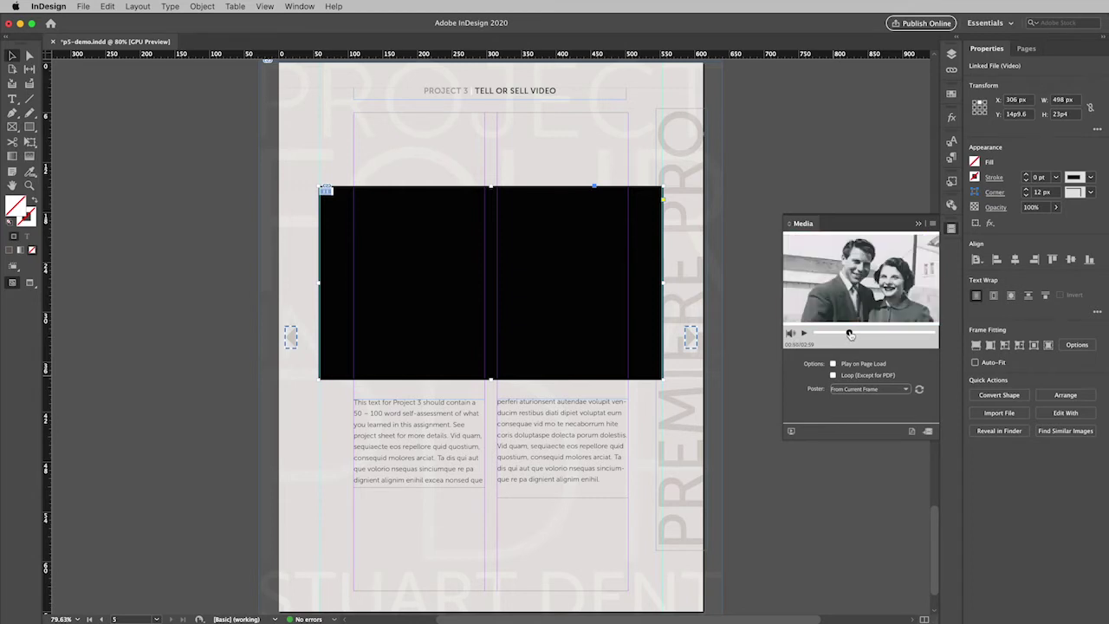
- Set the video's poster to the current 00:50 frame of the smiling couple
click(920, 391)
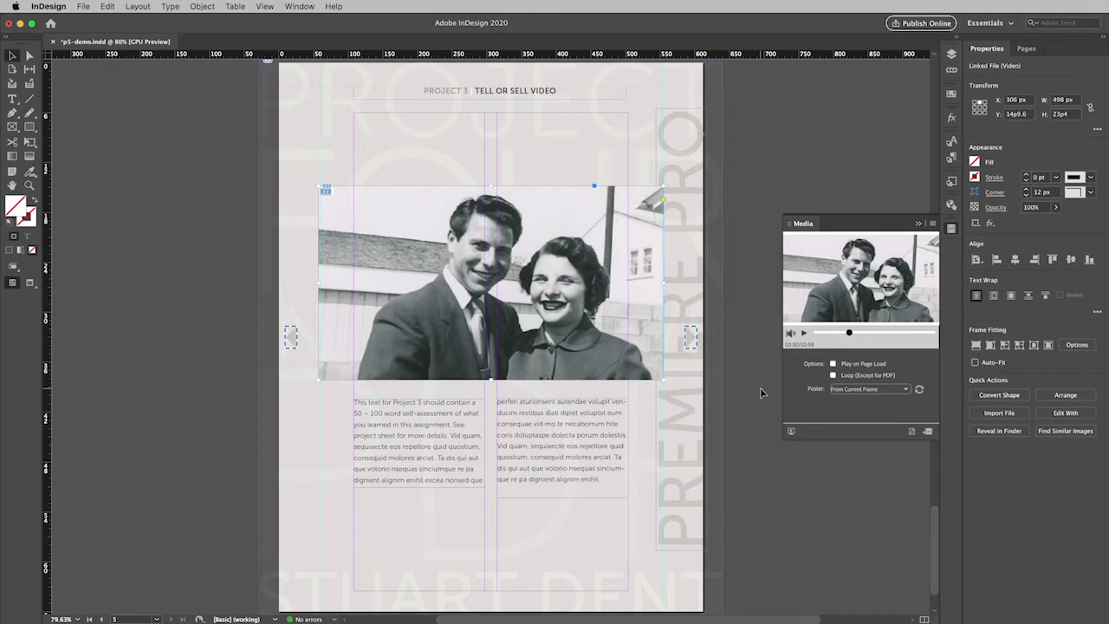
- Export the document to the Desktop as p5-demo.pdf in Adobe PDF (Interactive) format
click(84, 7)
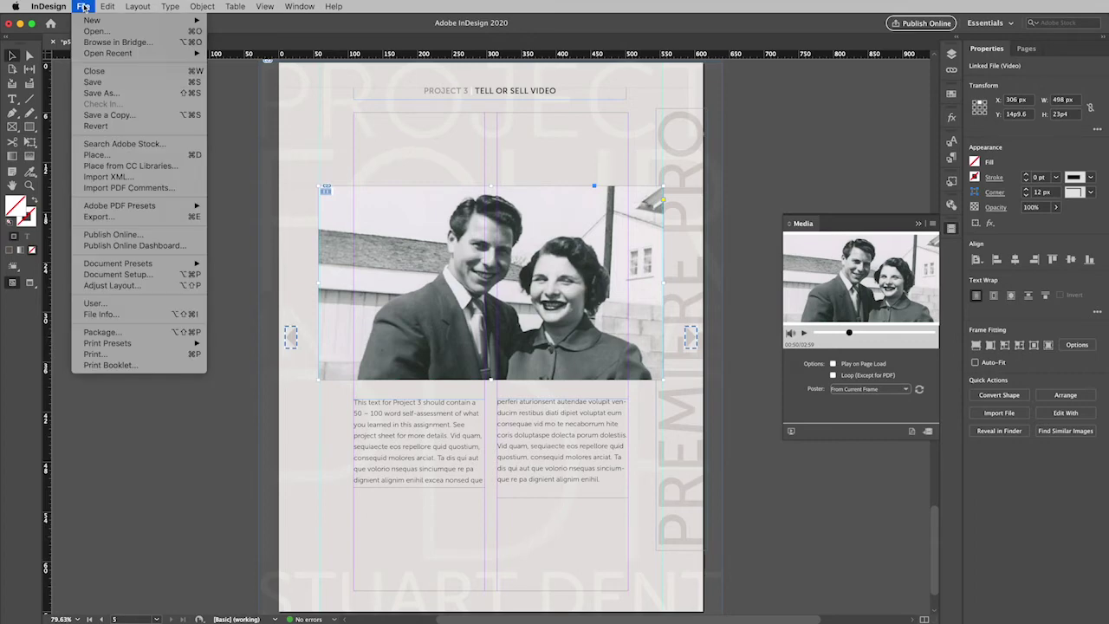
click(114, 219)
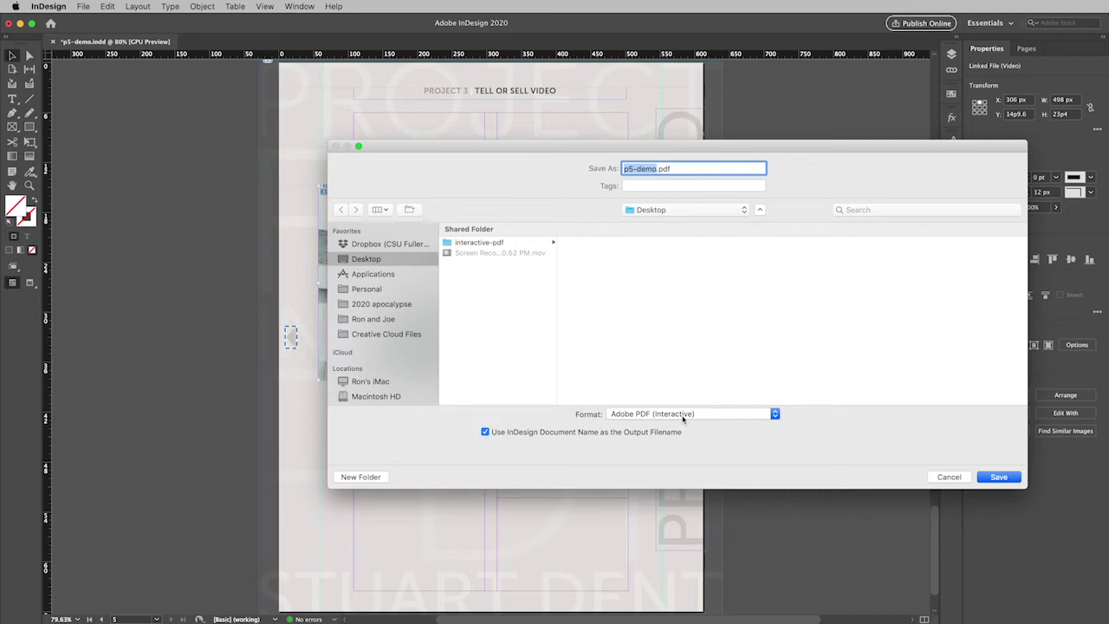
click(1004, 477)
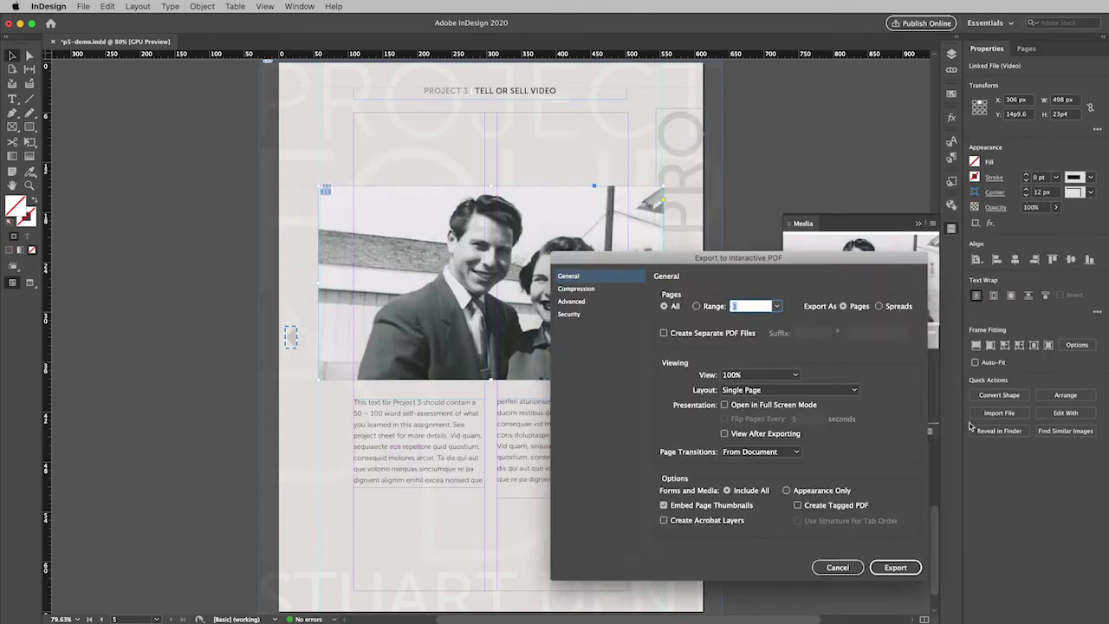
- Export the interactive PDF as single pages and accept the CMYK blend space warning
drag(827, 218, 705, 173)
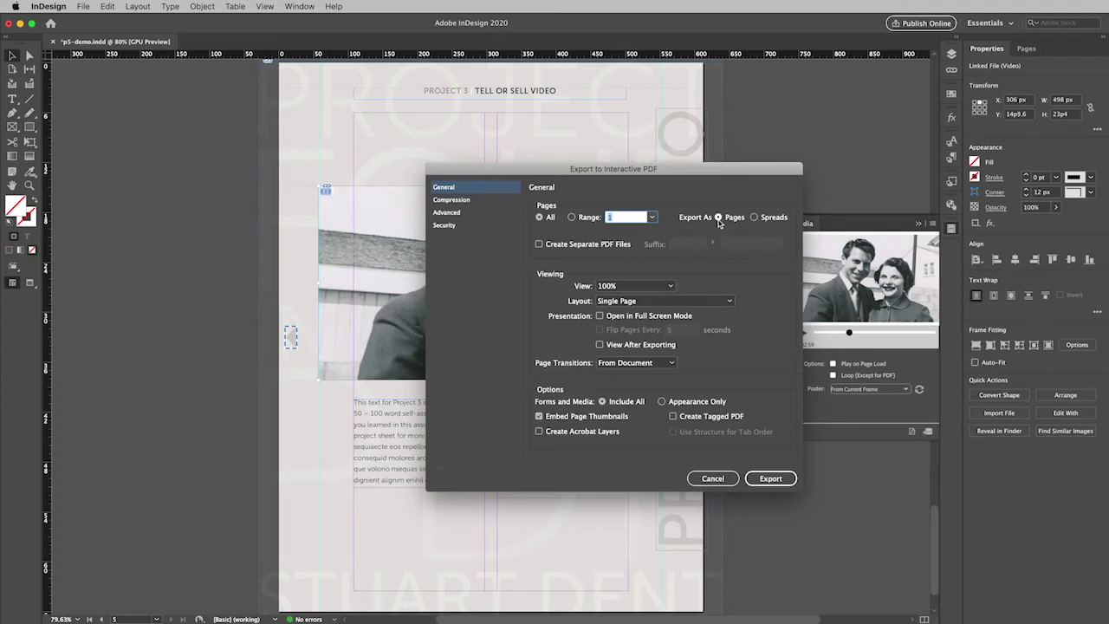
click(719, 218)
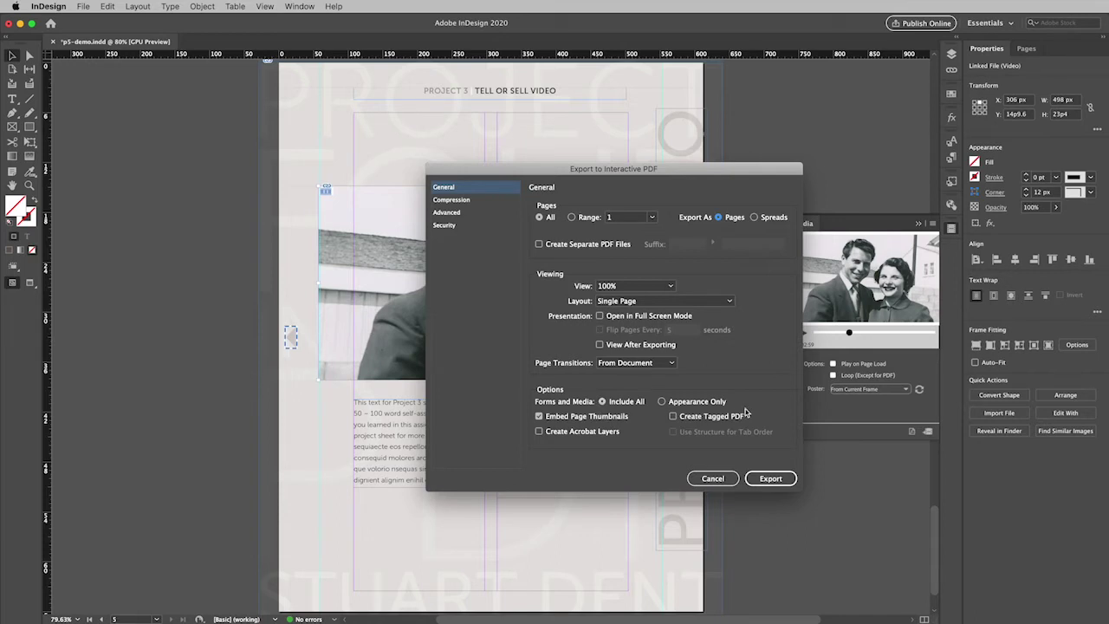
click(778, 481)
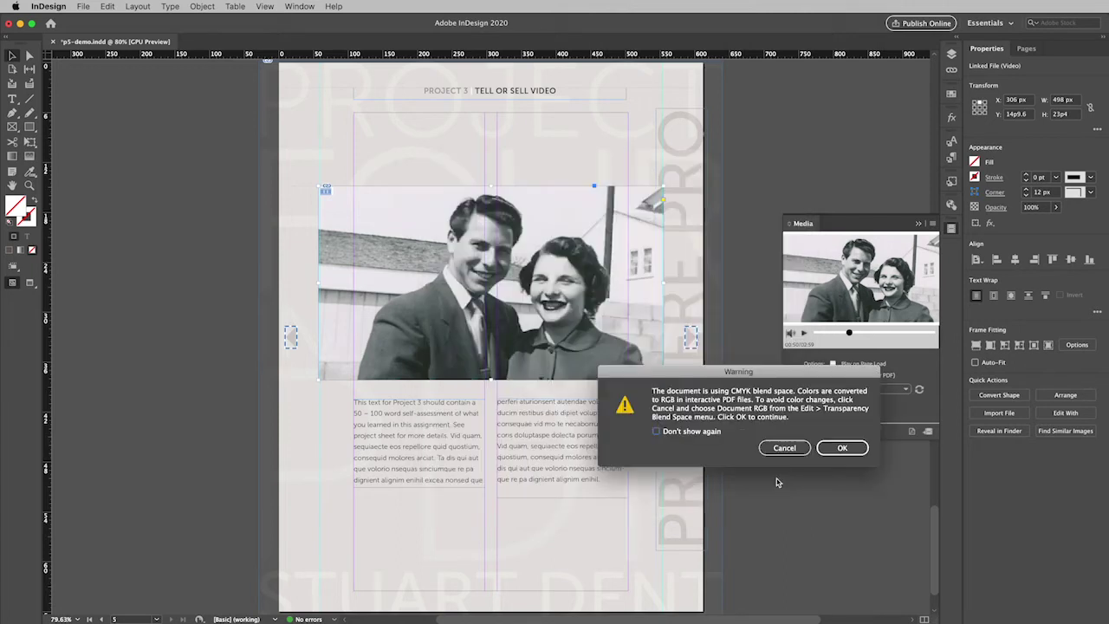
drag(816, 378, 679, 258)
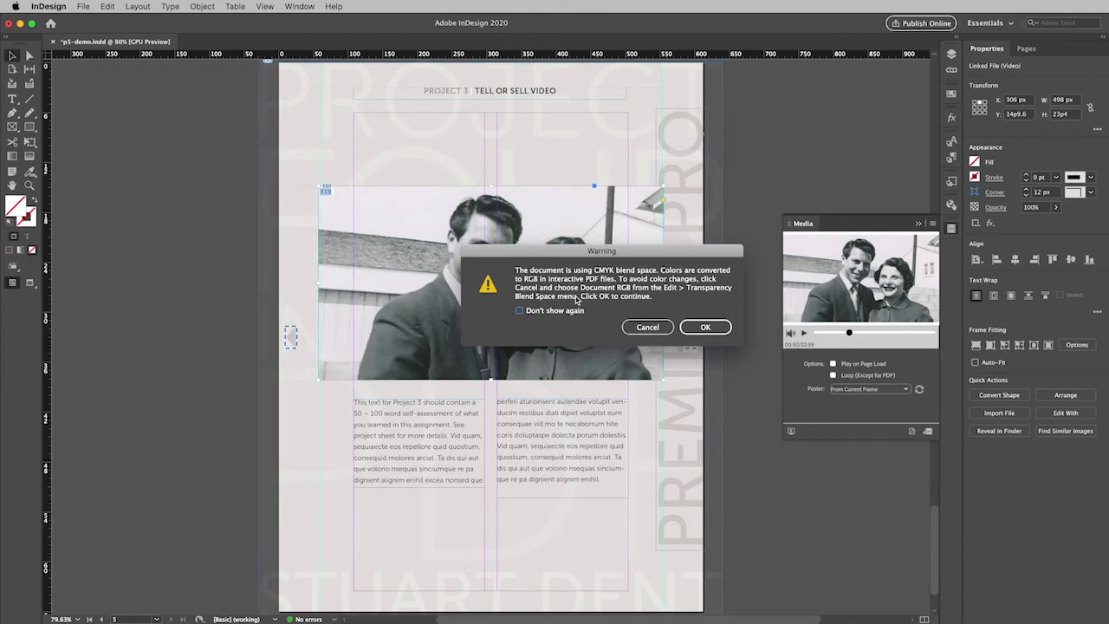
click(706, 329)
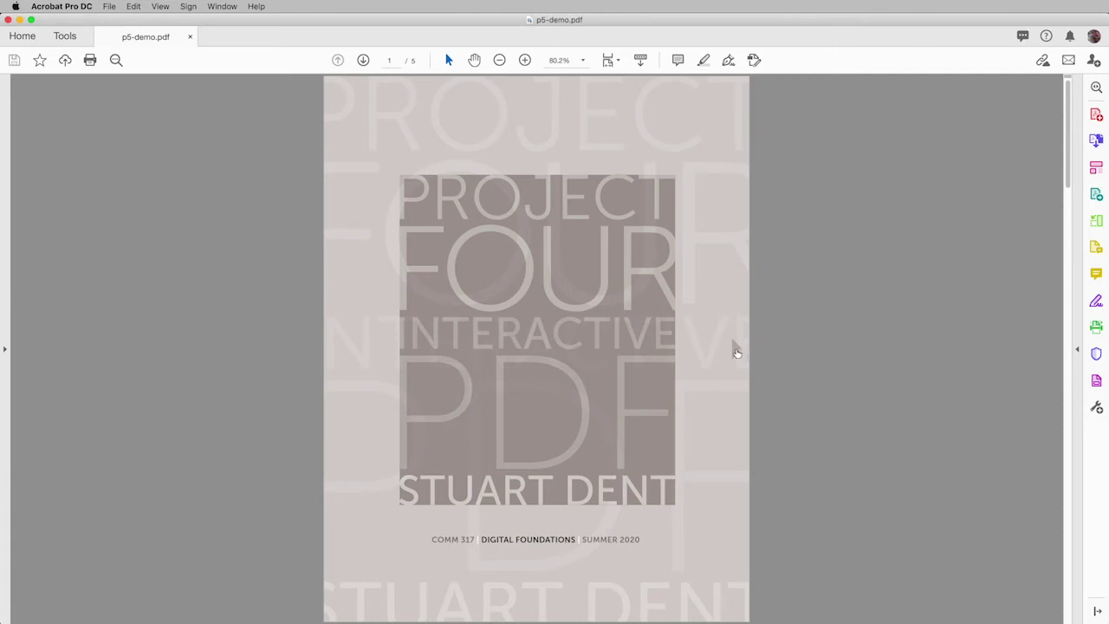
- Page forward to page 5 of p5-demo.pdf and activate its embedded video
click(736, 351)
click(736, 351)
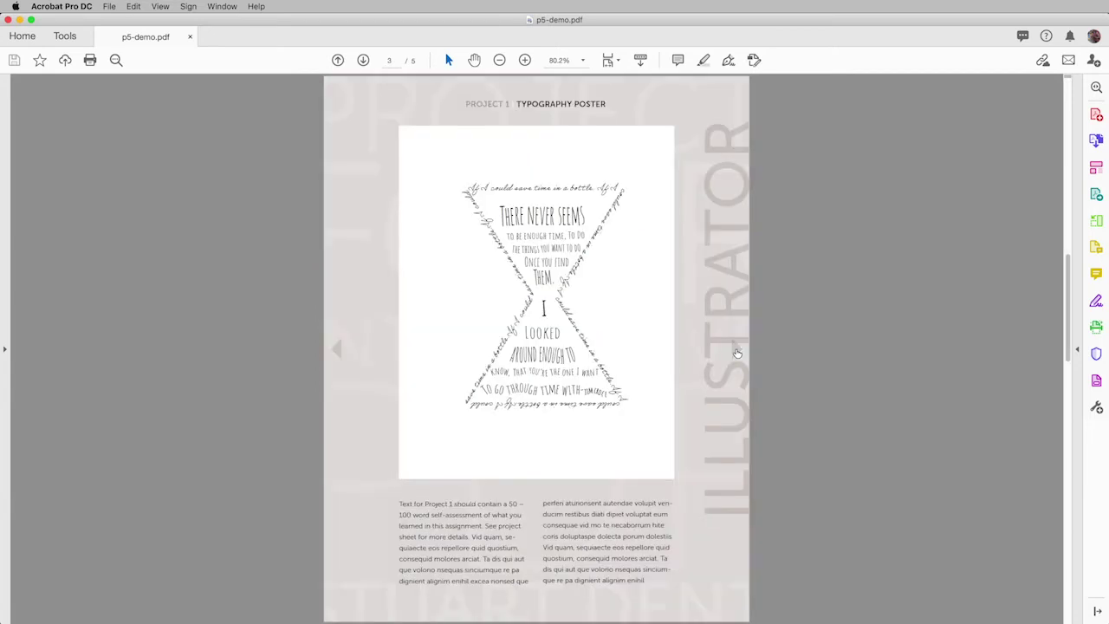
click(737, 353)
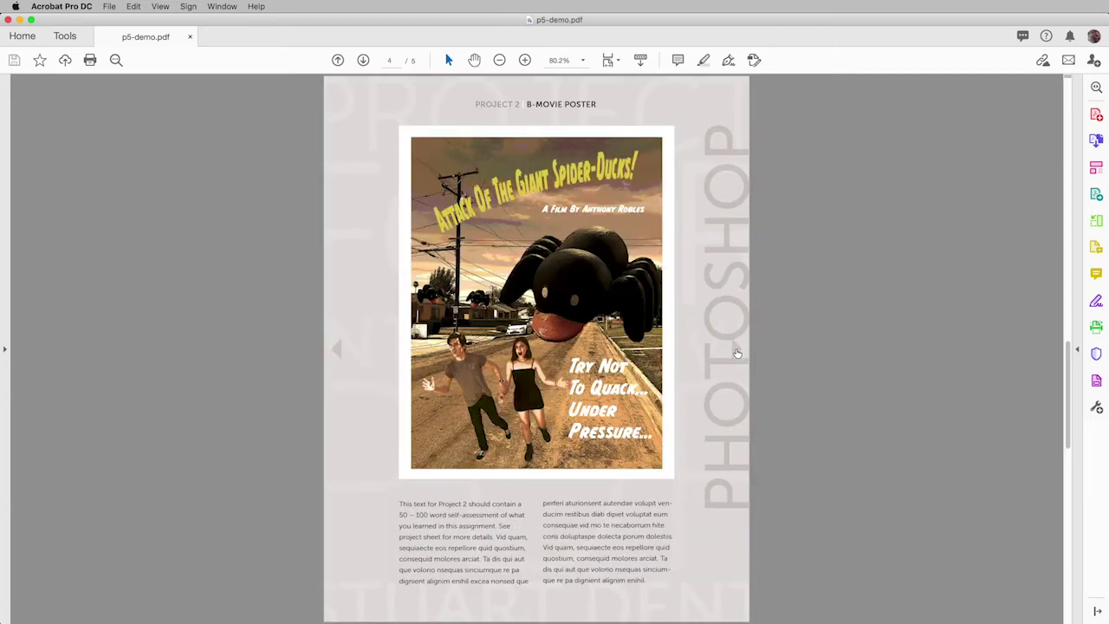
click(736, 353)
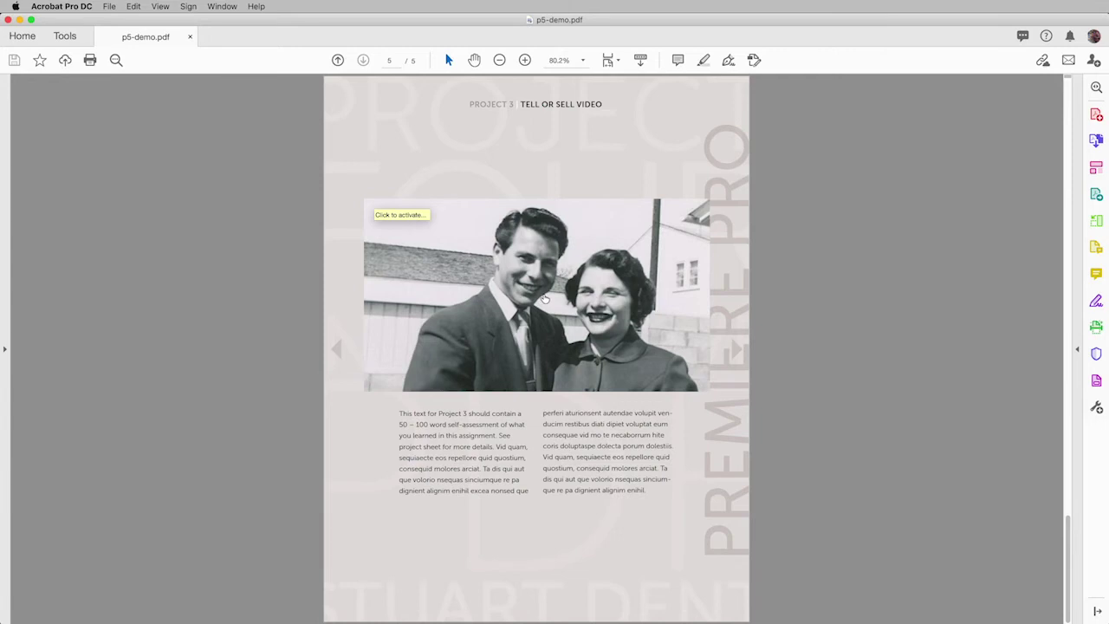
click(555, 300)
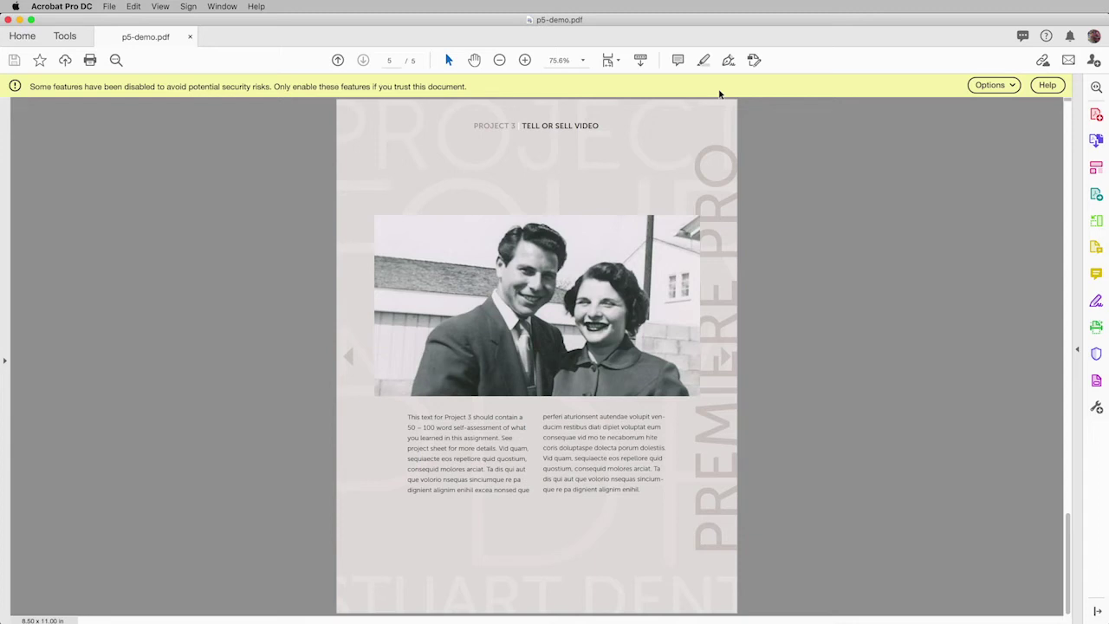
- Always trust this document, then play the page 5 interview video
click(1013, 86)
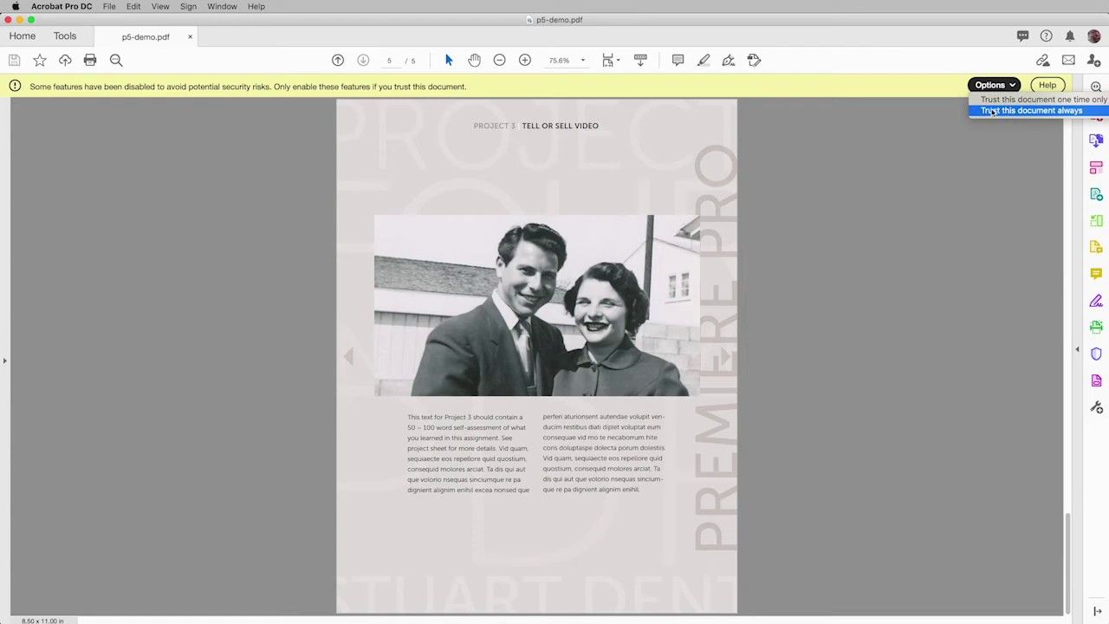
click(992, 111)
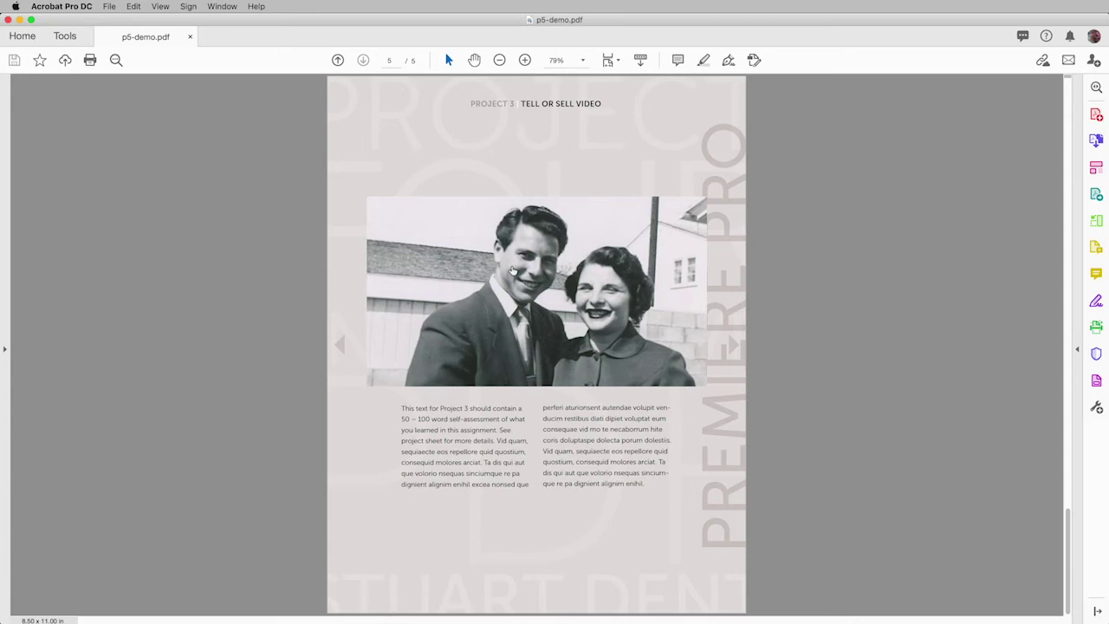
click(513, 272)
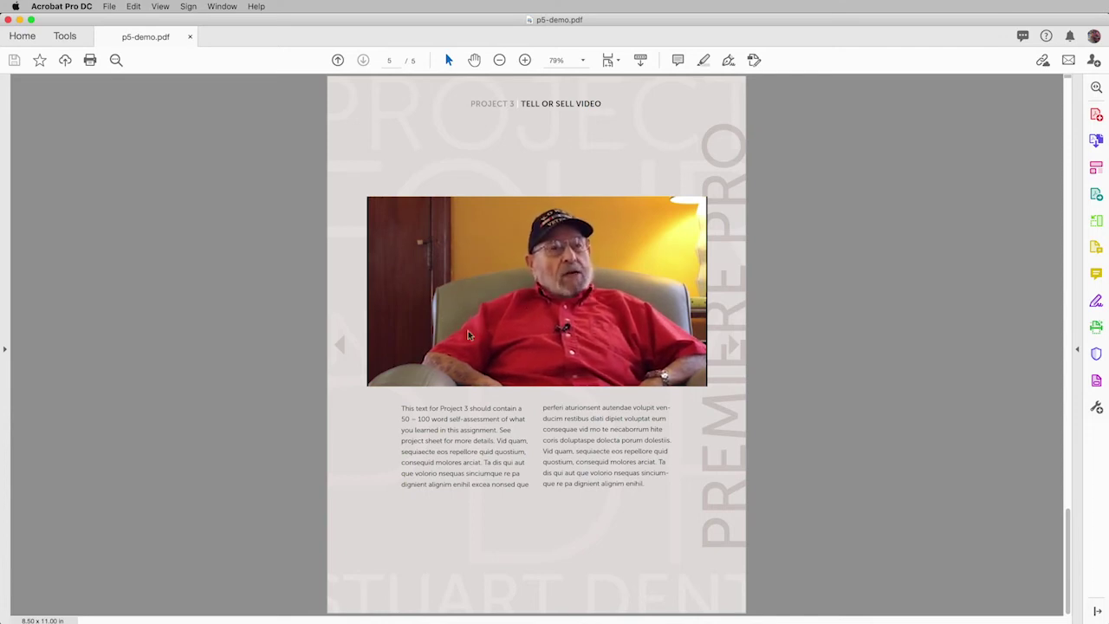
- Page back to page 3, close and reopen p5-demo.pdf, and show the Tools centre
click(342, 347)
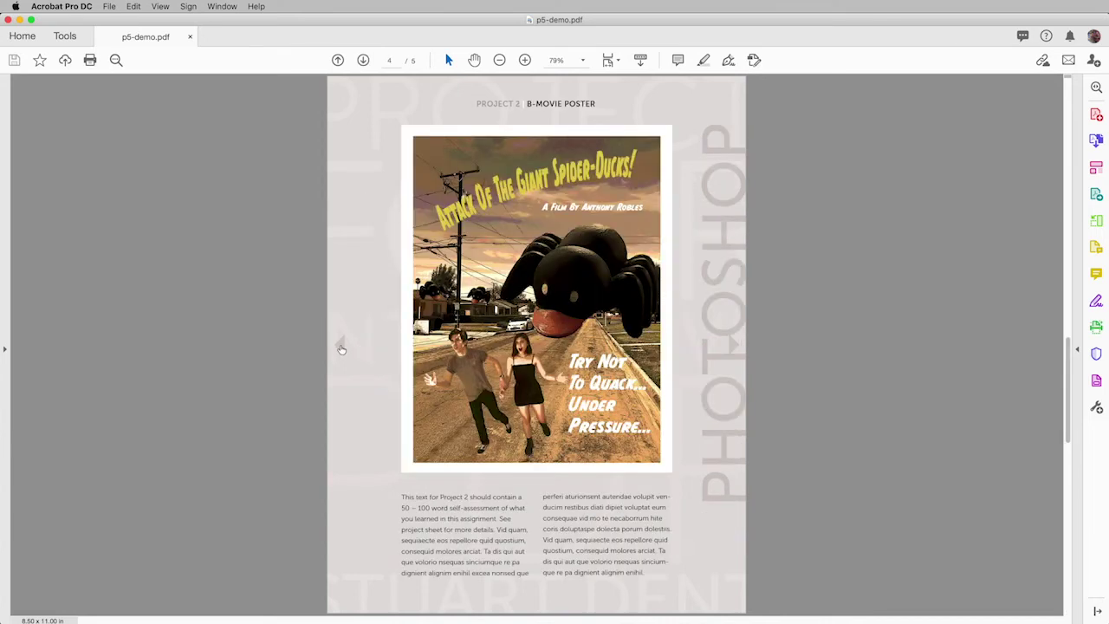
click(342, 348)
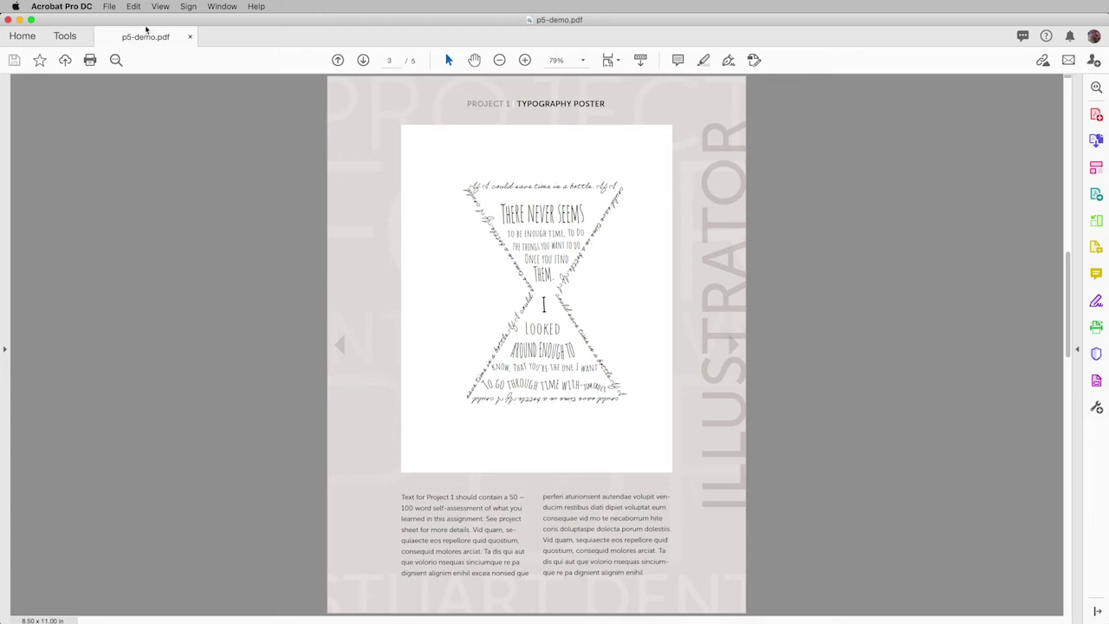
click(191, 39)
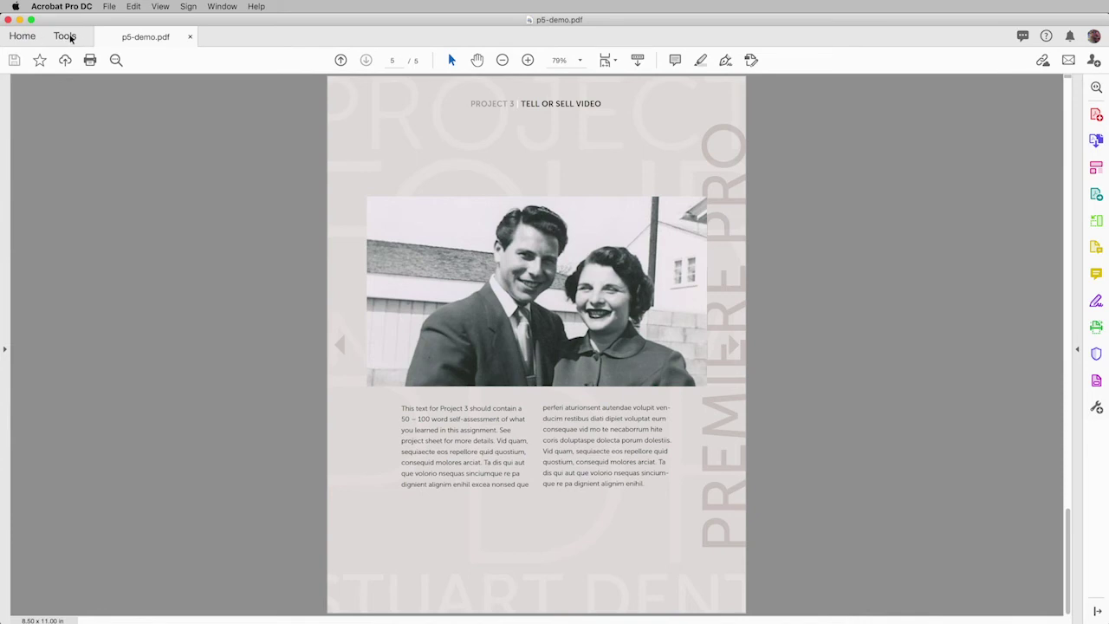
click(66, 36)
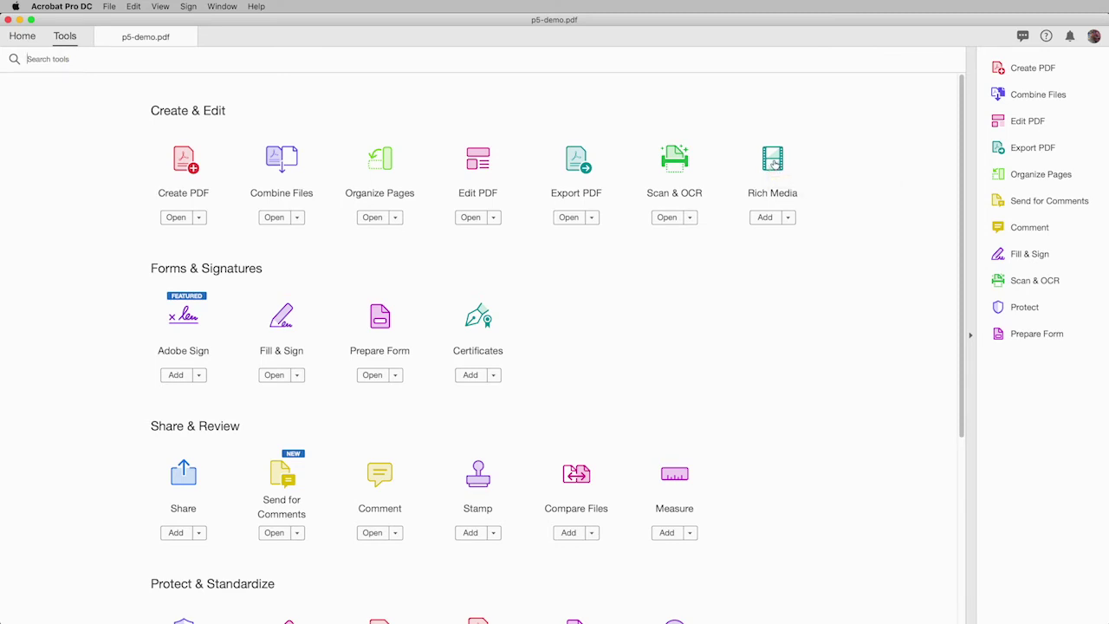
- With the Rich Media tool active, open Properties for the page 5 video
click(773, 161)
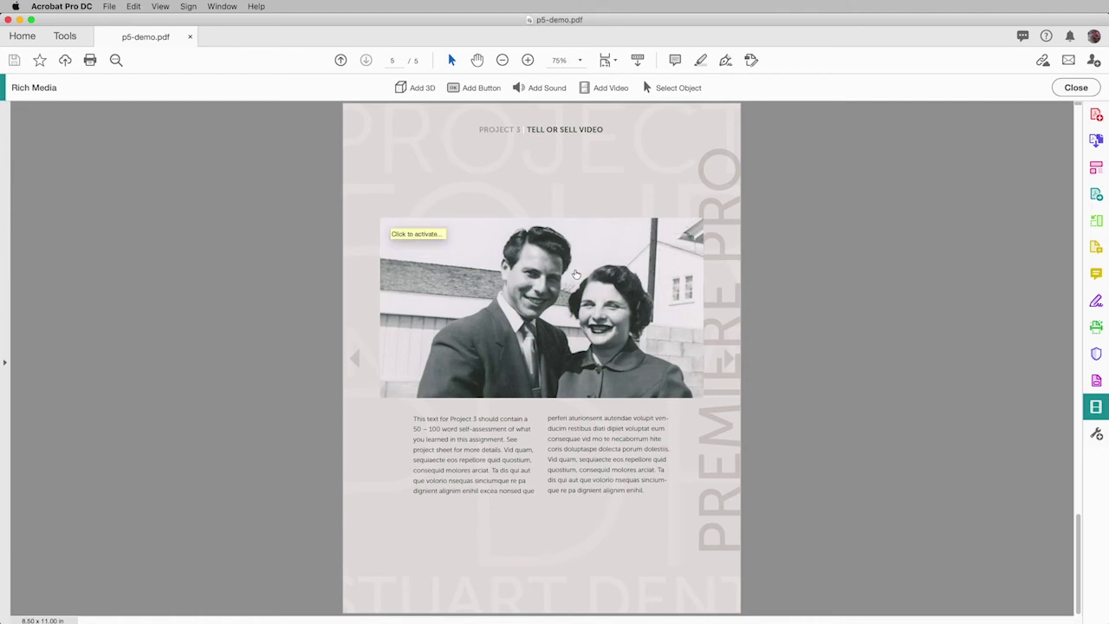
right_click(575, 274)
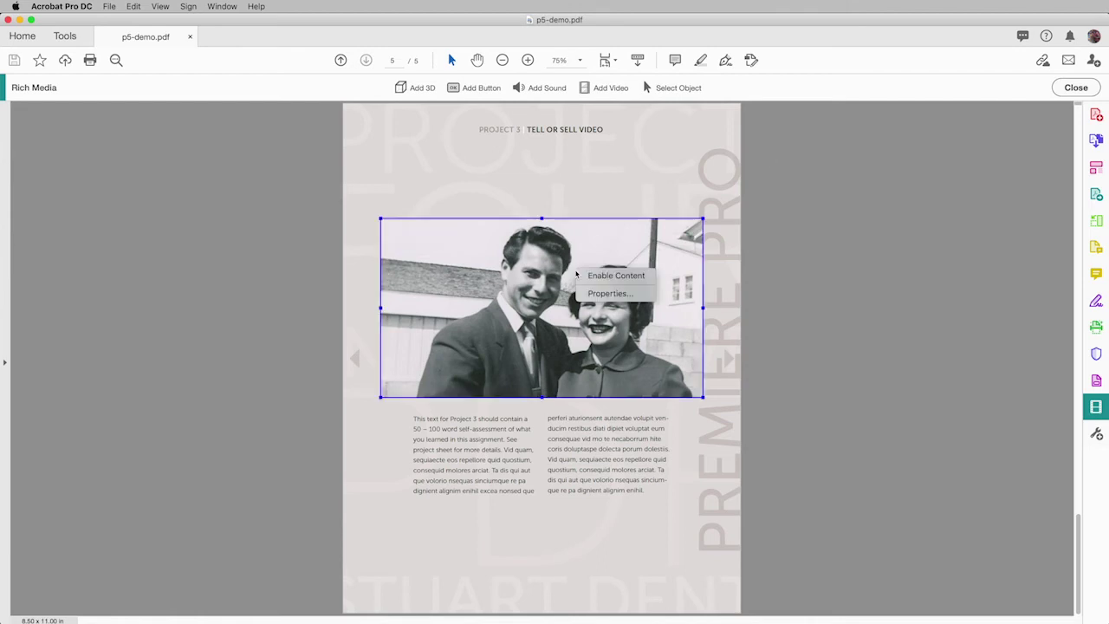
click(629, 294)
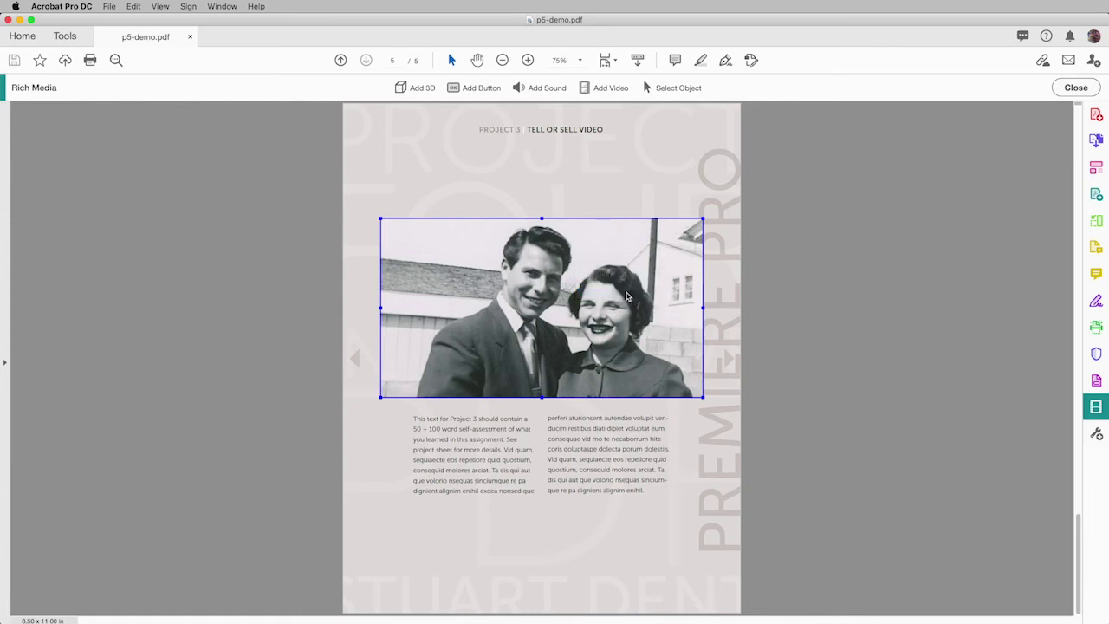
- Enable the video when its page is opened, keeping Play content on page playback
drag(791, 252, 830, 134)
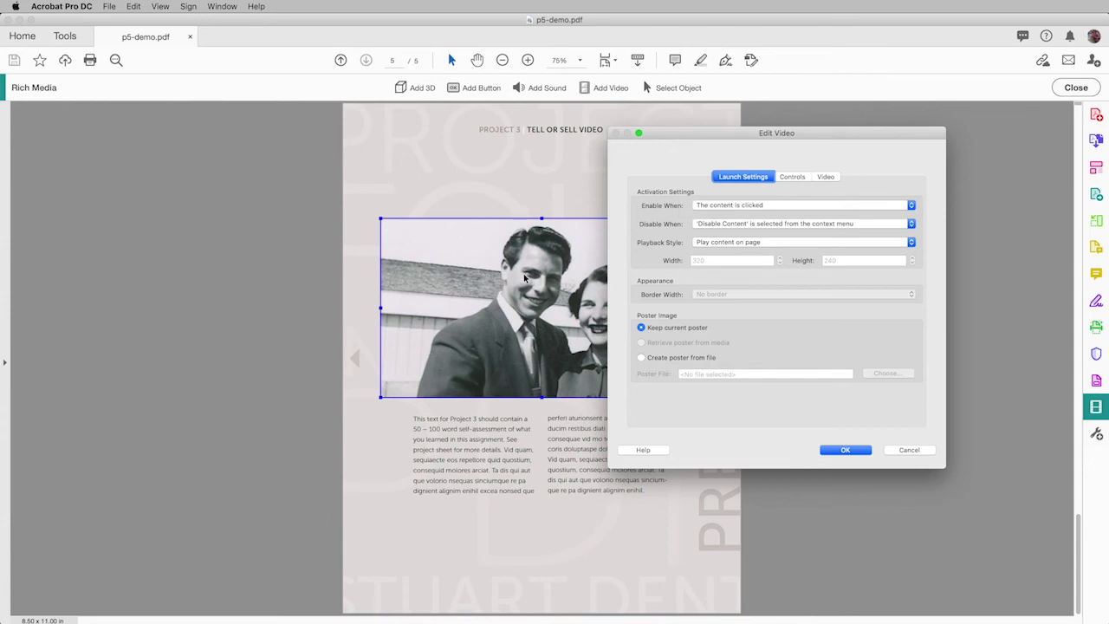
click(914, 208)
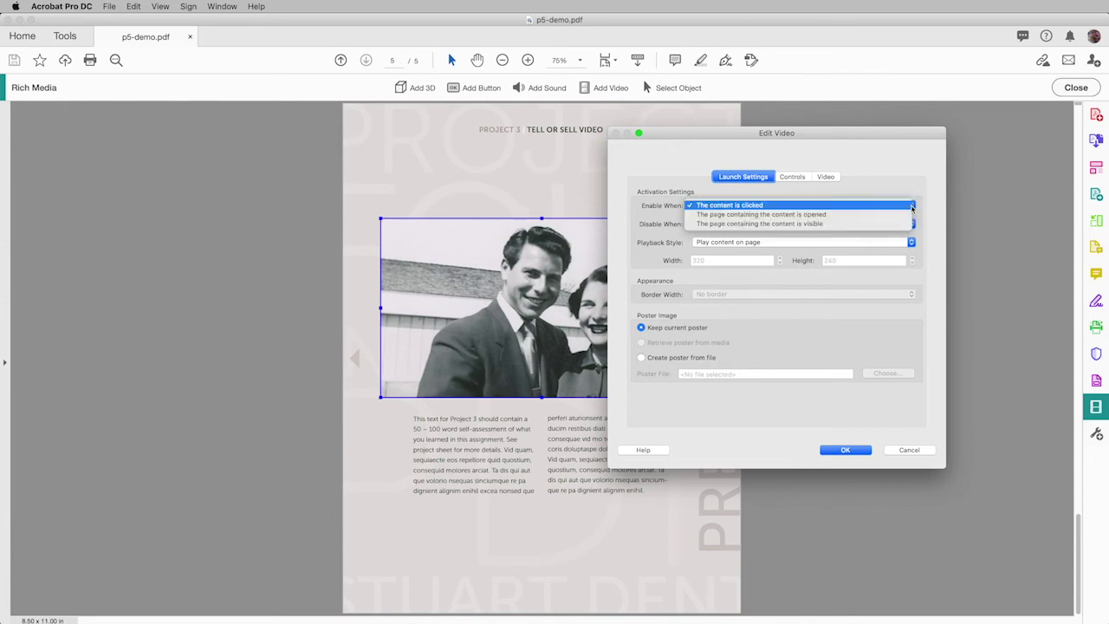
click(814, 217)
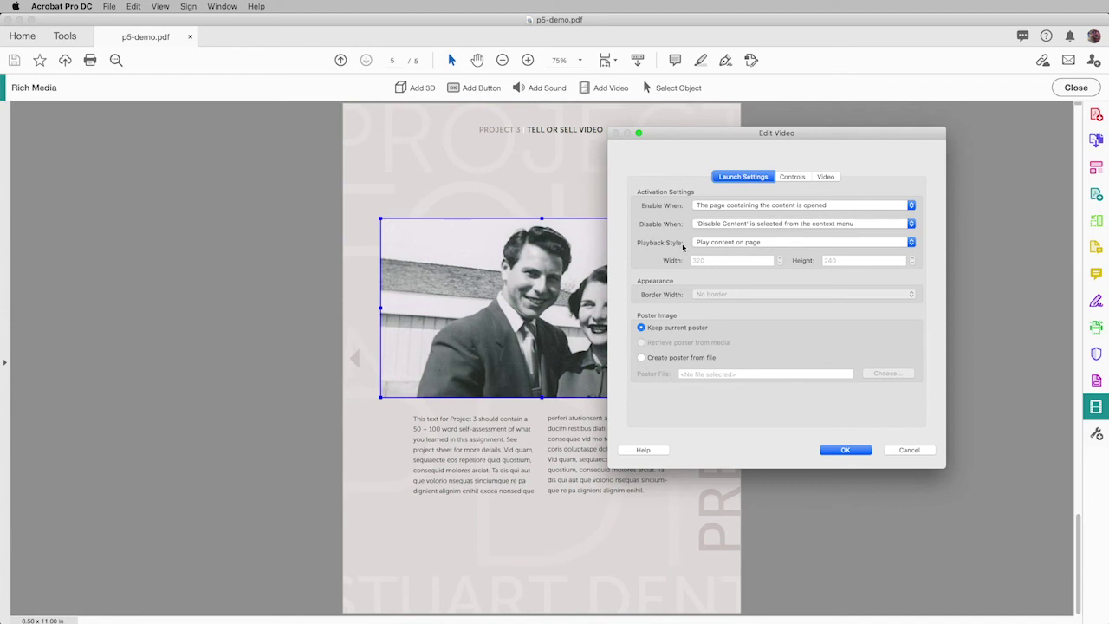
click(775, 245)
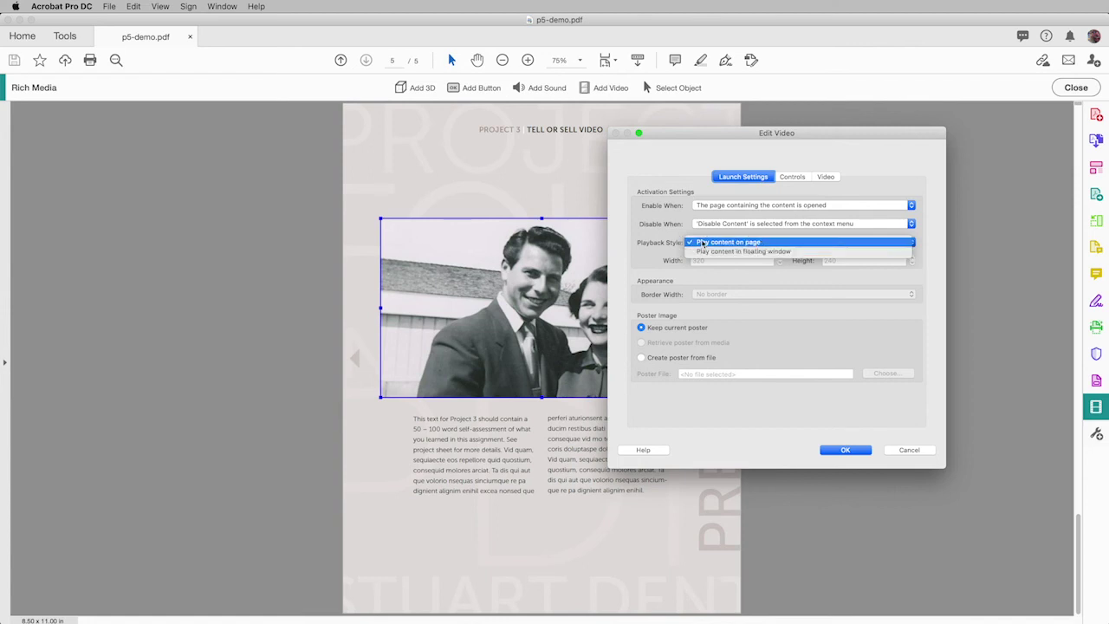
click(777, 243)
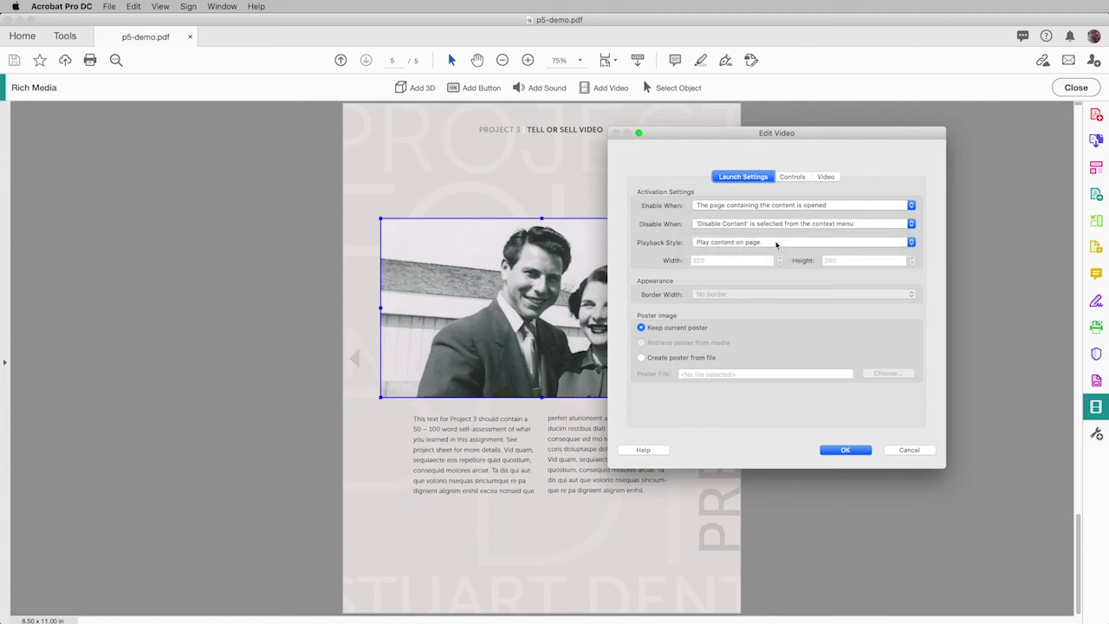
- Choose the All Controls skin for the page 5 video and confirm the Edit Video settings
click(793, 177)
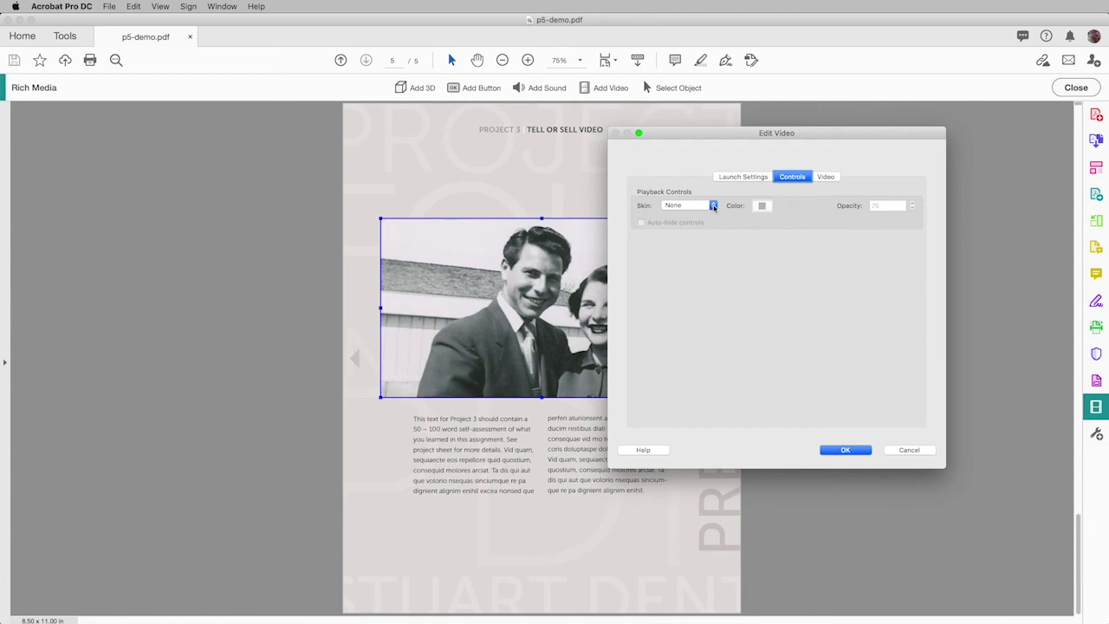
click(714, 206)
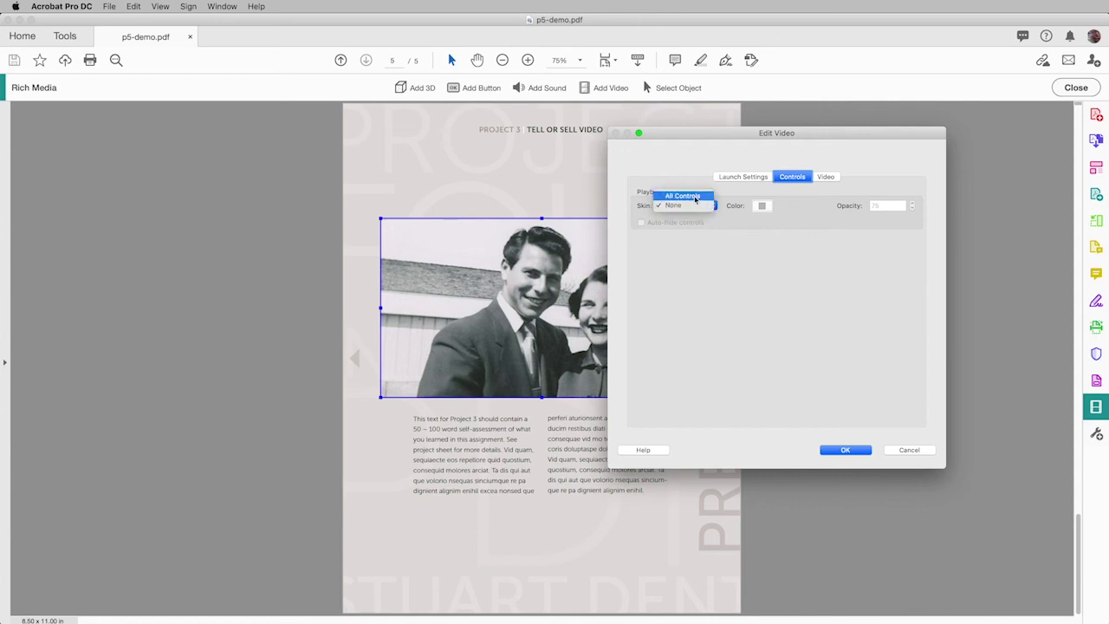
click(694, 197)
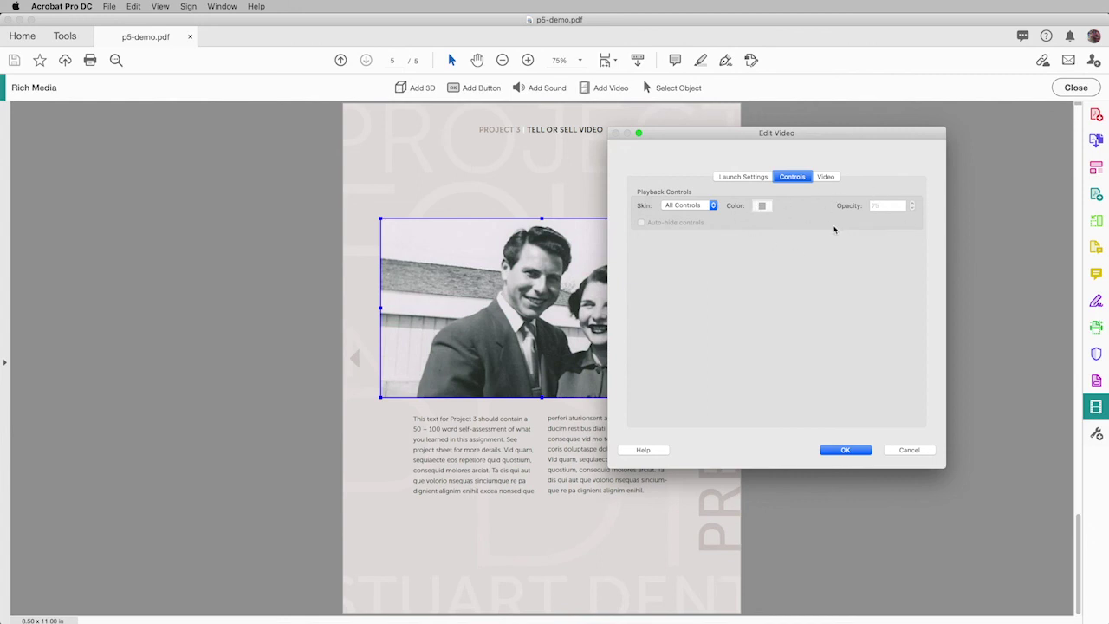
click(845, 450)
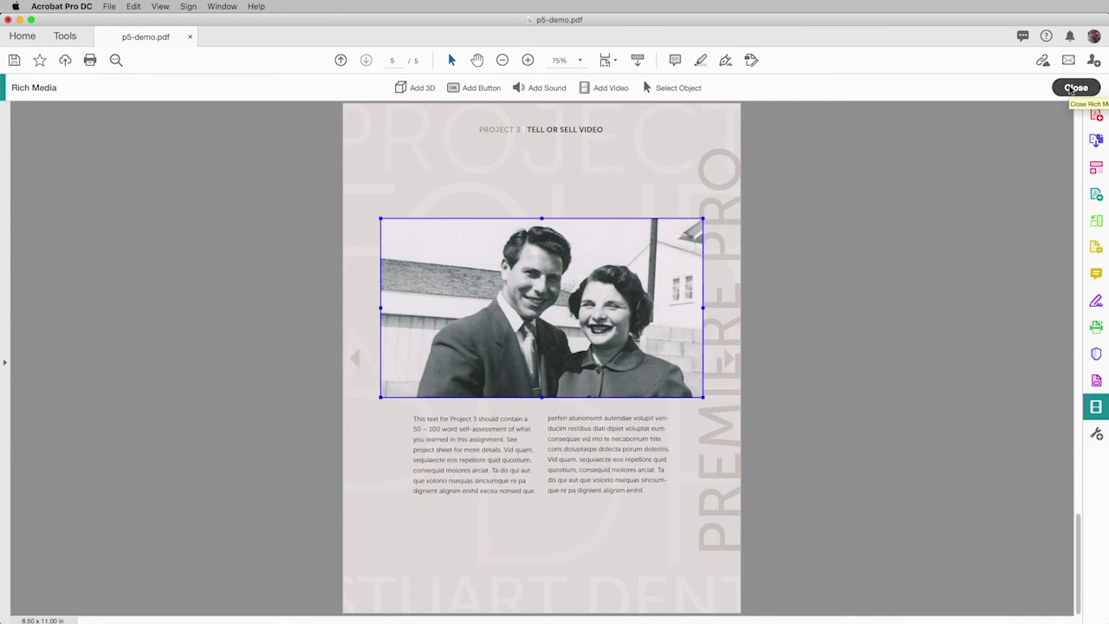
- Exit Rich Media editing, page back to page 2, then jump to the Project 3 video page
click(1074, 88)
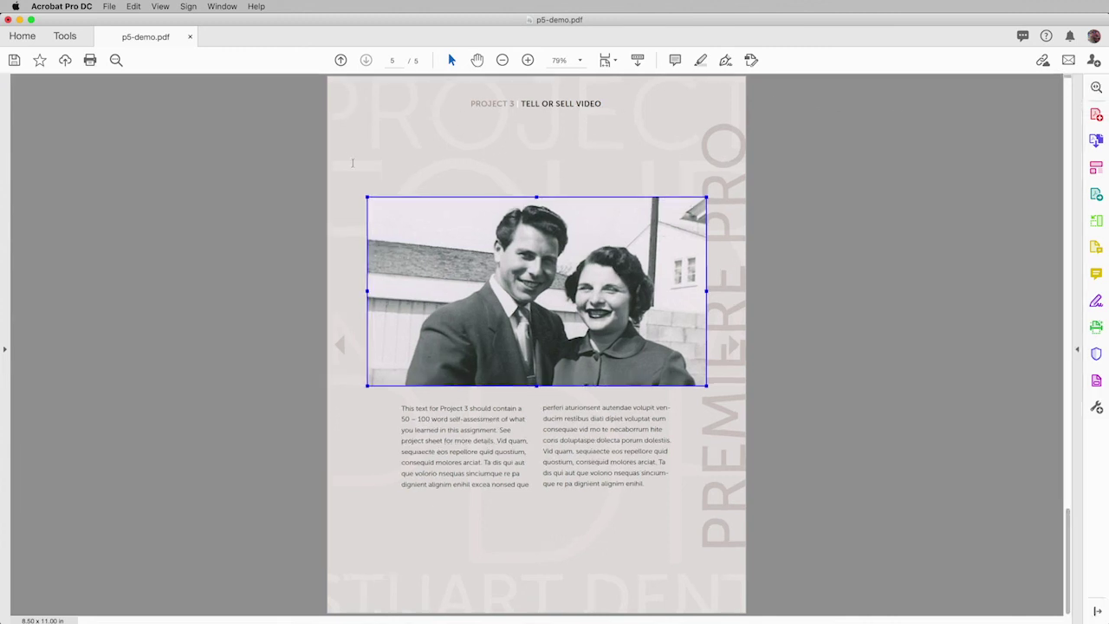
click(291, 158)
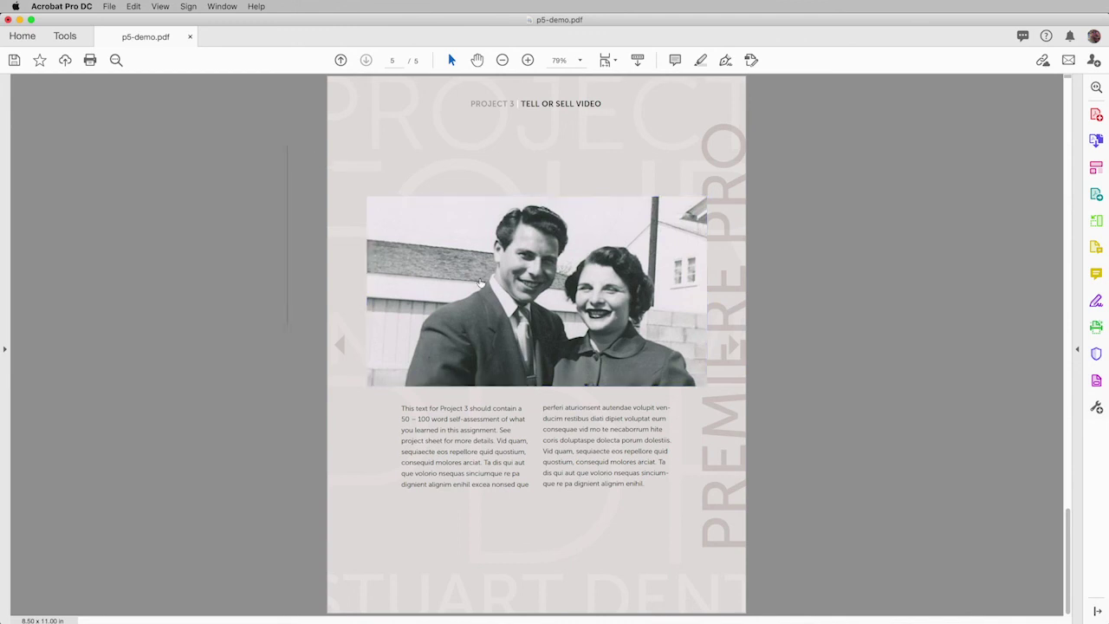
click(341, 346)
click(341, 347)
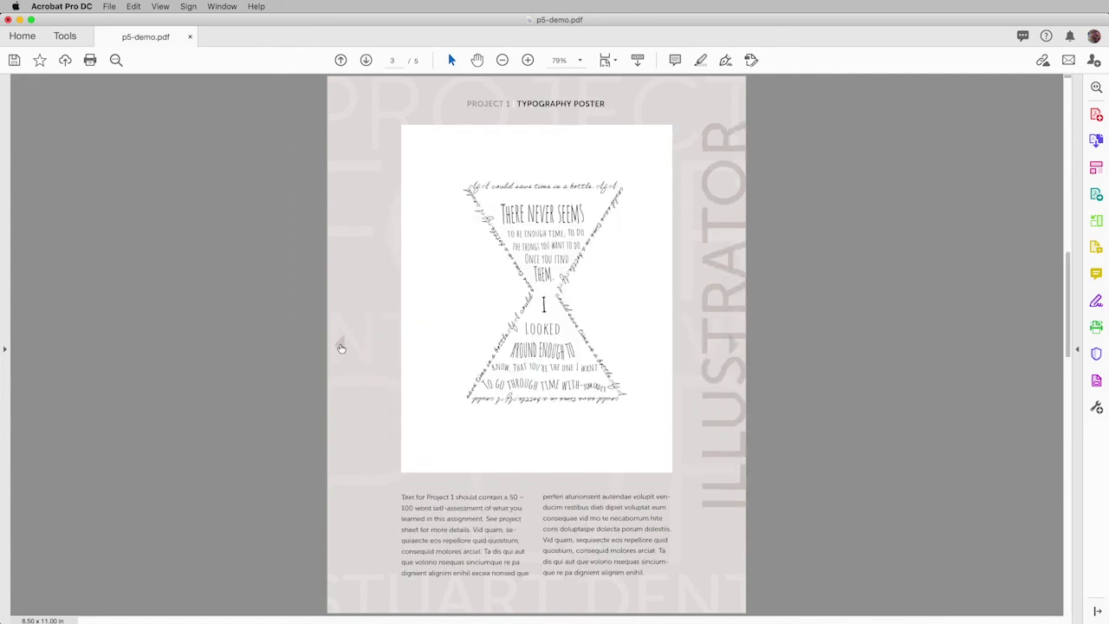
click(341, 348)
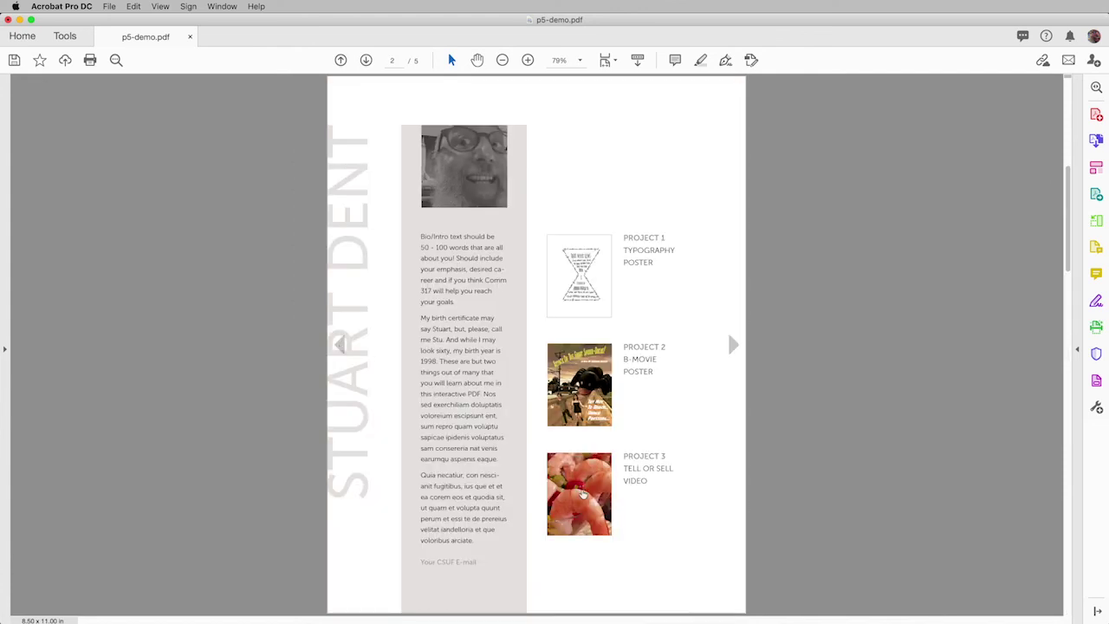
click(584, 494)
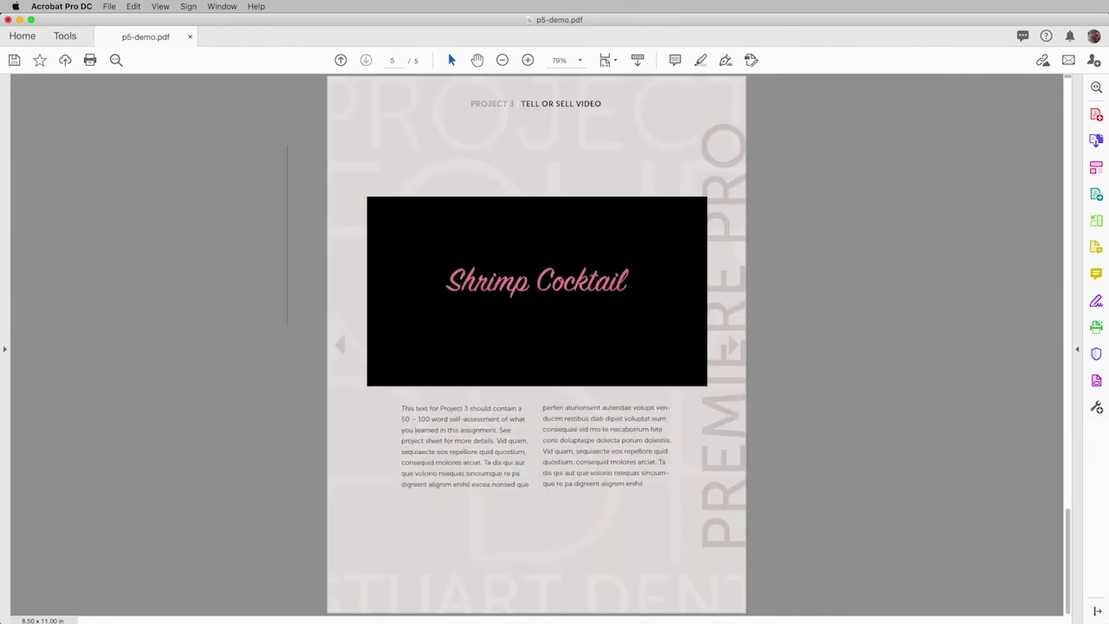
- Test playback: pause, revisit page 5 via page 4, then resume and pause at 00:11
mouse_move(842, 379)
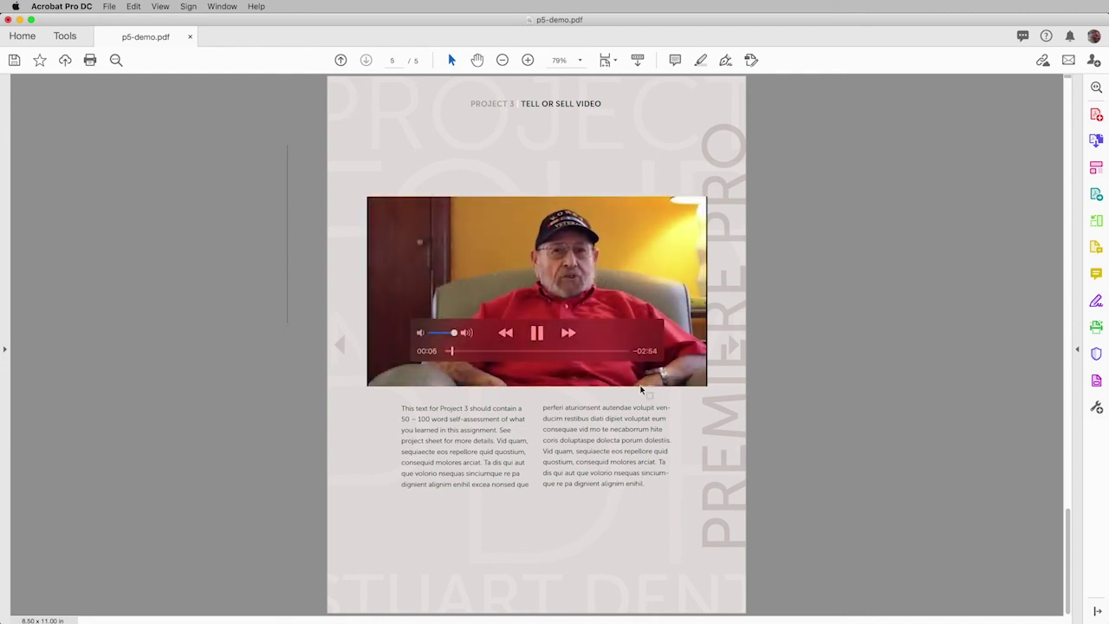
click(537, 335)
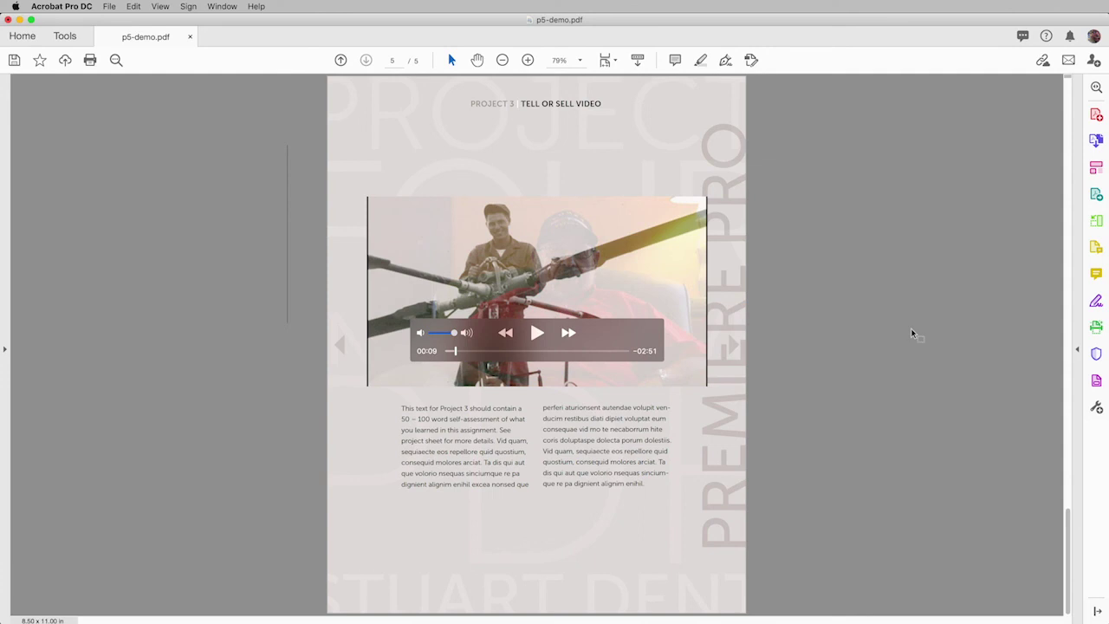
click(341, 346)
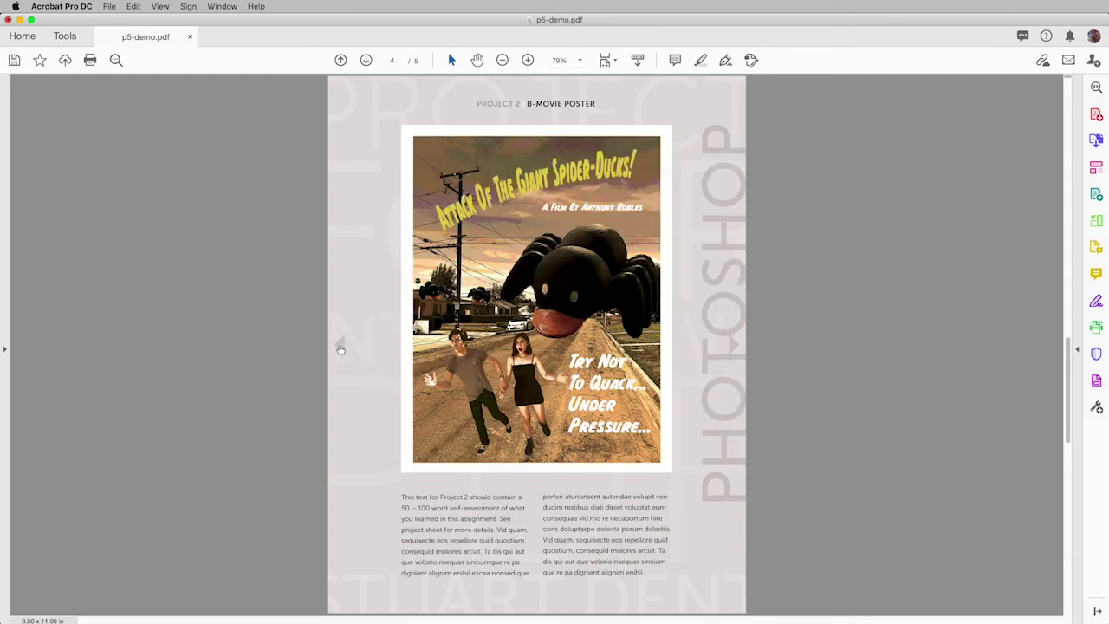
click(735, 348)
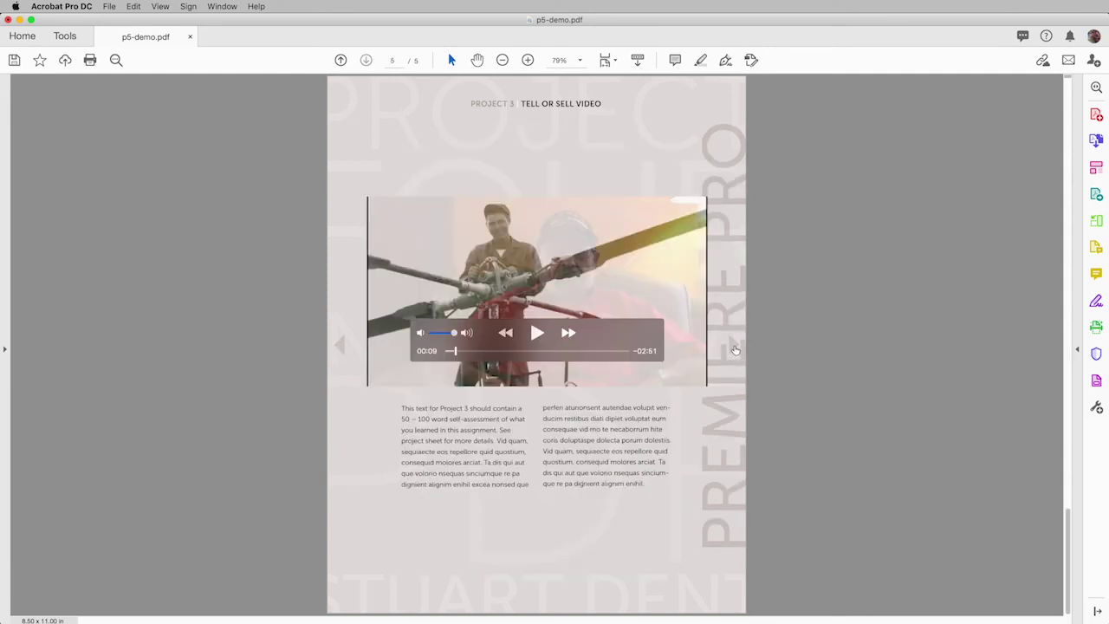
click(537, 333)
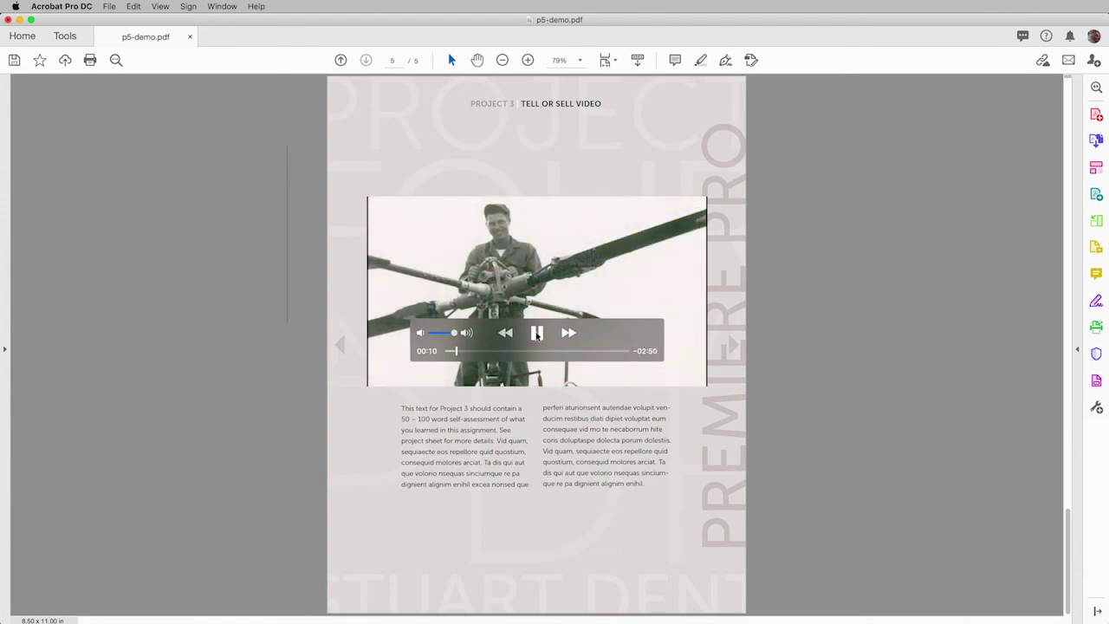
click(537, 334)
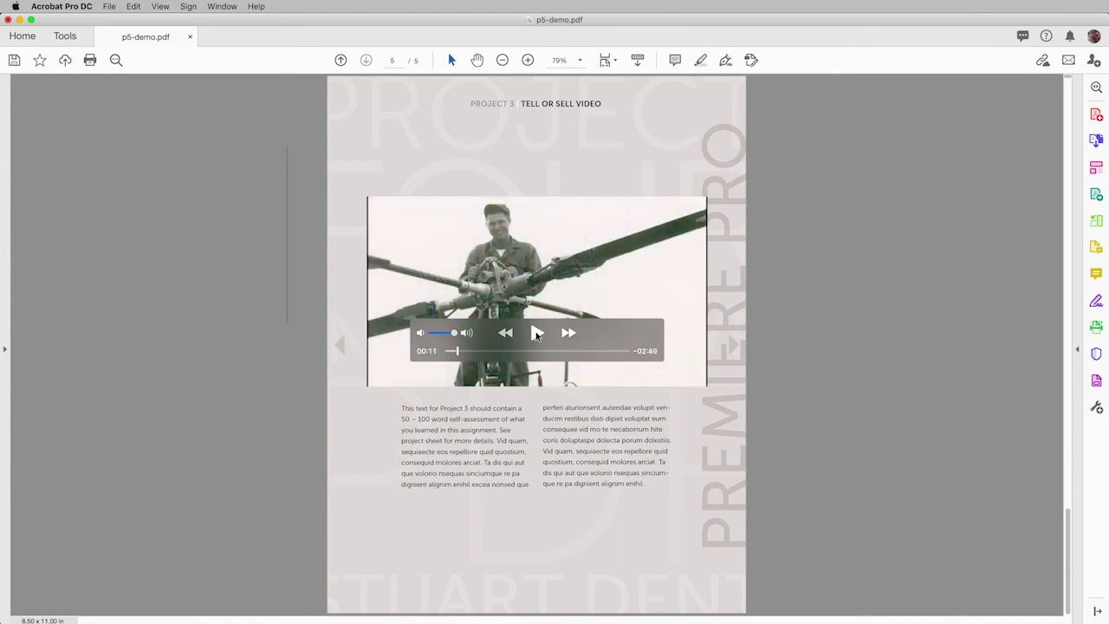